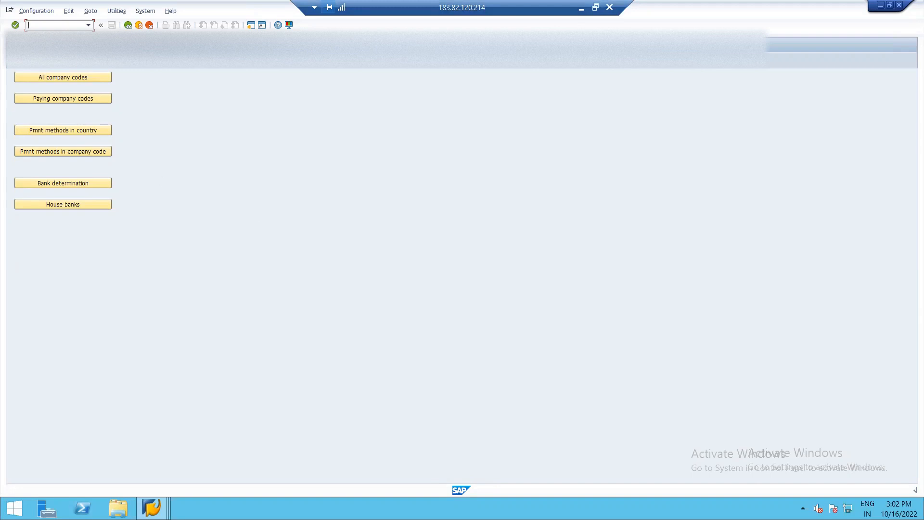
Step: Leave the payment program configuration and open the SAP Customizing Implementation Guide with transaction SPRO
{"action": "left_click", "coordinate": [128, 25]}
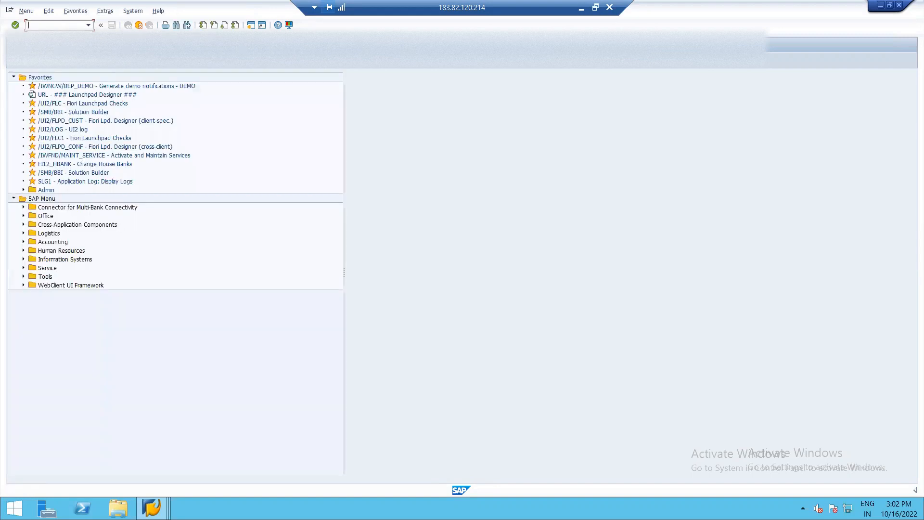
{"action": "type", "text": "SPRO"}
{"action": "key", "text": "Return"}
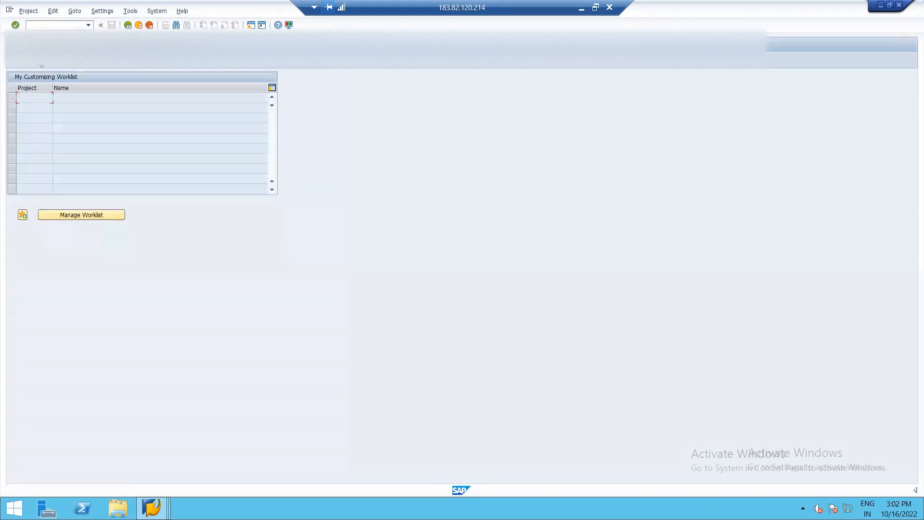
{"action": "left_click", "coordinate": [38, 65]}
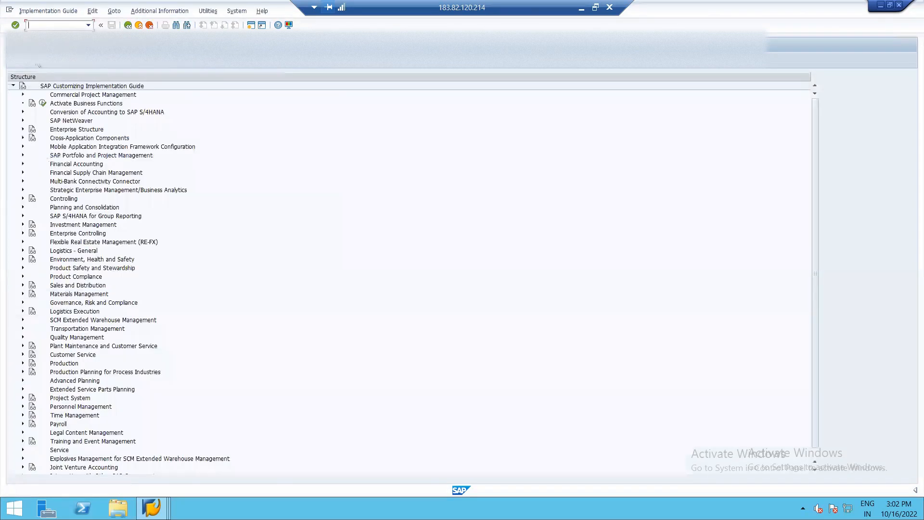
Step: Open Define Number Ranges for Checks in Check Management, under the Payment Media settings for Automatic Outgoing Payments in Accounts Receivable and Accounts Payable
{"action": "left_click", "coordinate": [23, 164]}
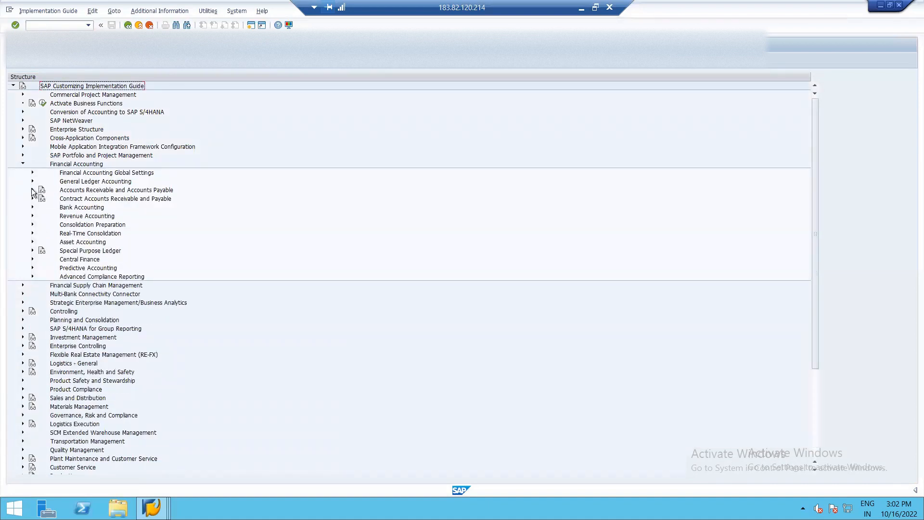
{"action": "left_click", "coordinate": [28, 190]}
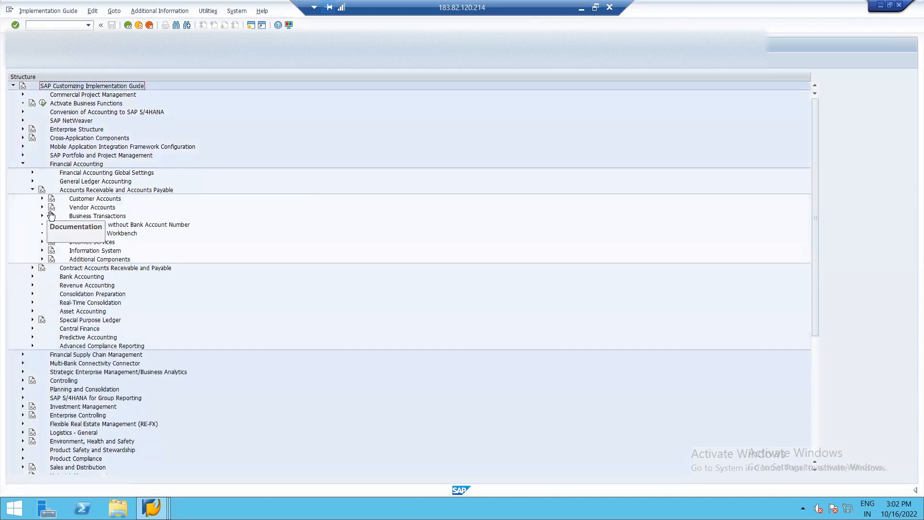
{"action": "left_click", "coordinate": [42, 215]}
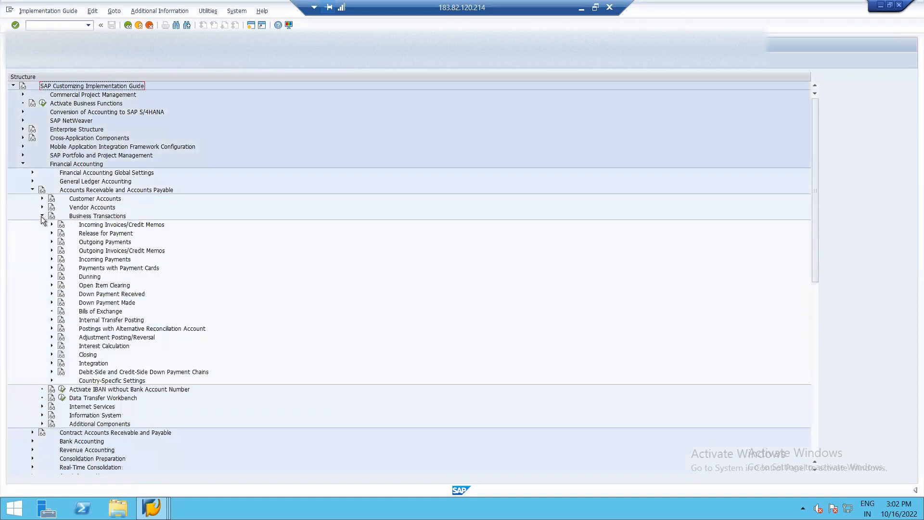
{"action": "left_click", "coordinate": [52, 242]}
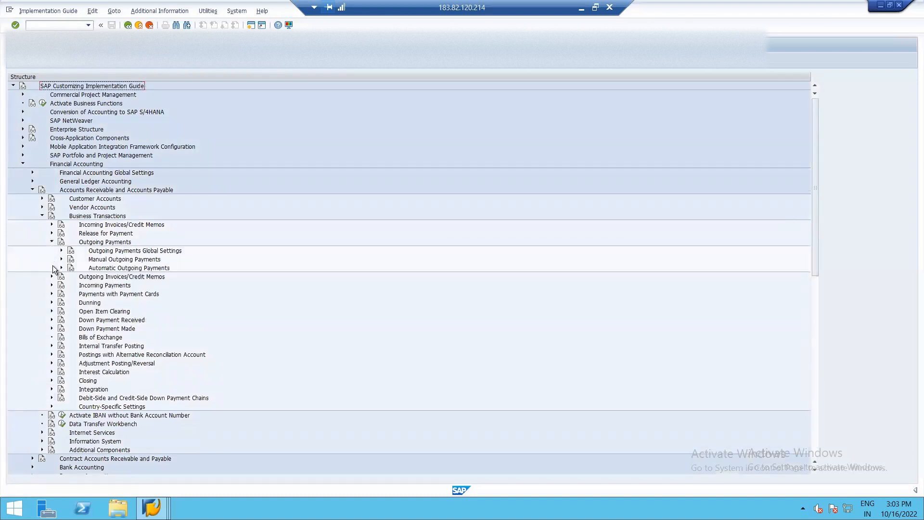
{"action": "left_click", "coordinate": [62, 268]}
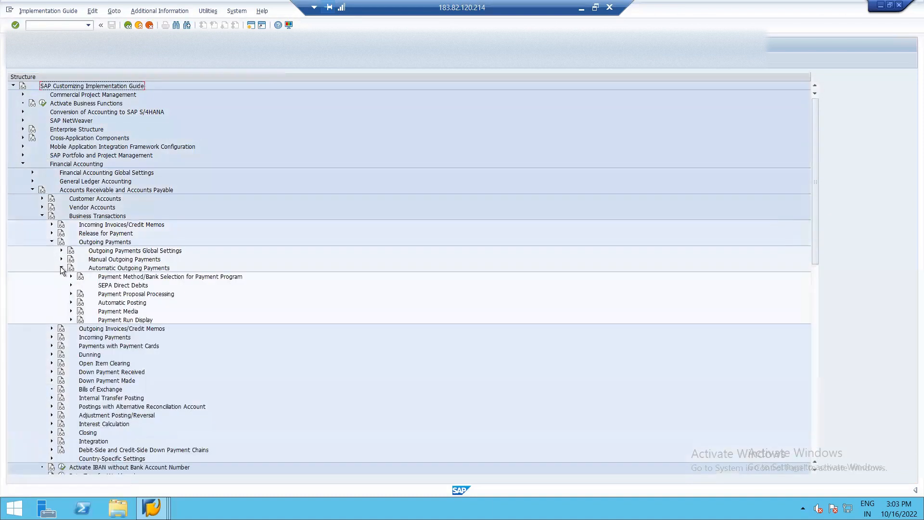
{"action": "left_click", "coordinate": [71, 311]}
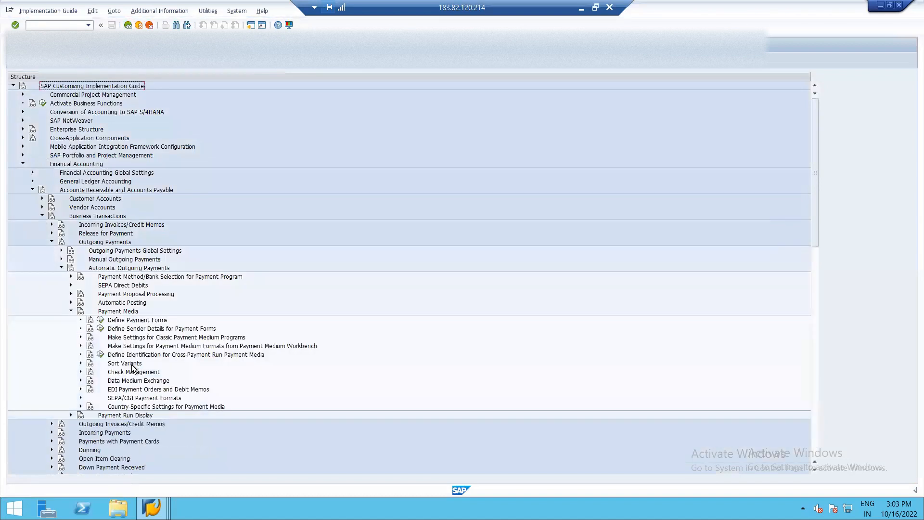
{"action": "left_click", "coordinate": [81, 372]}
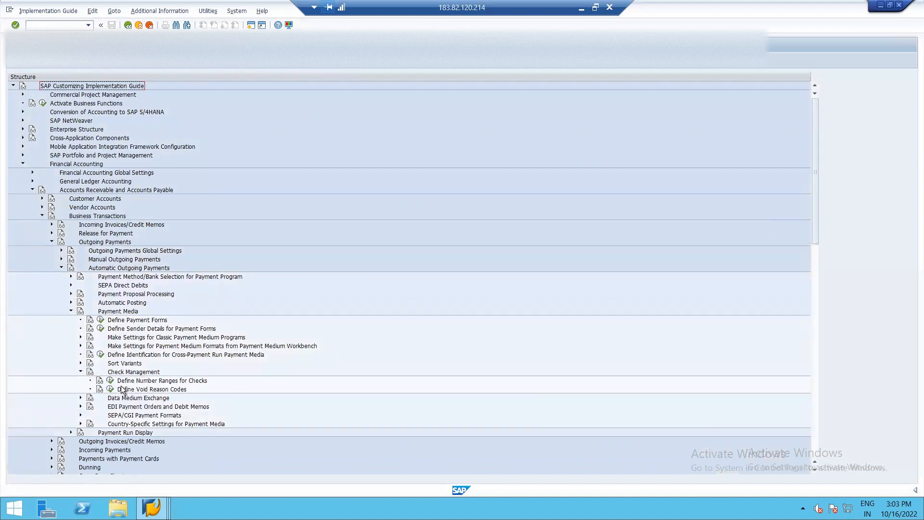
{"action": "left_click", "coordinate": [110, 381]}
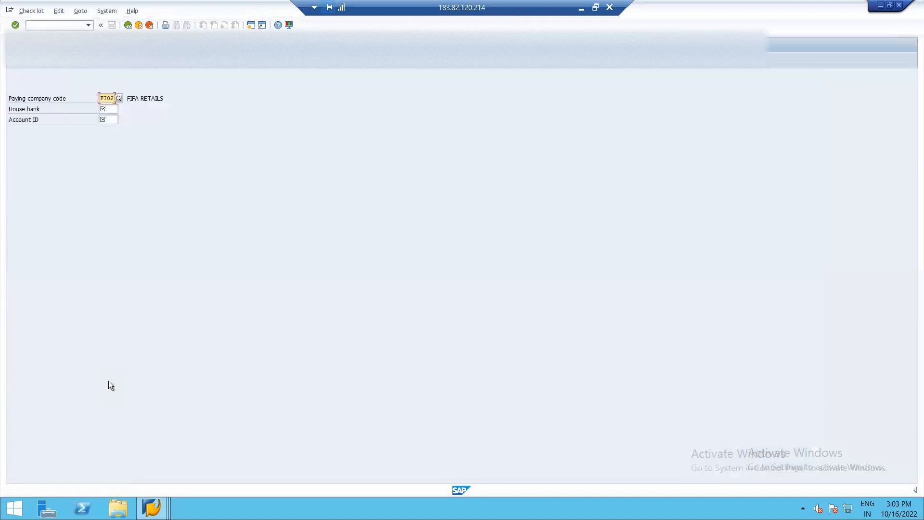
Step: Select house bank HDFC2 and account ID PMTRC for paying company code FI02, and open their check lots for editing
{"action": "left_click", "coordinate": [115, 108]}
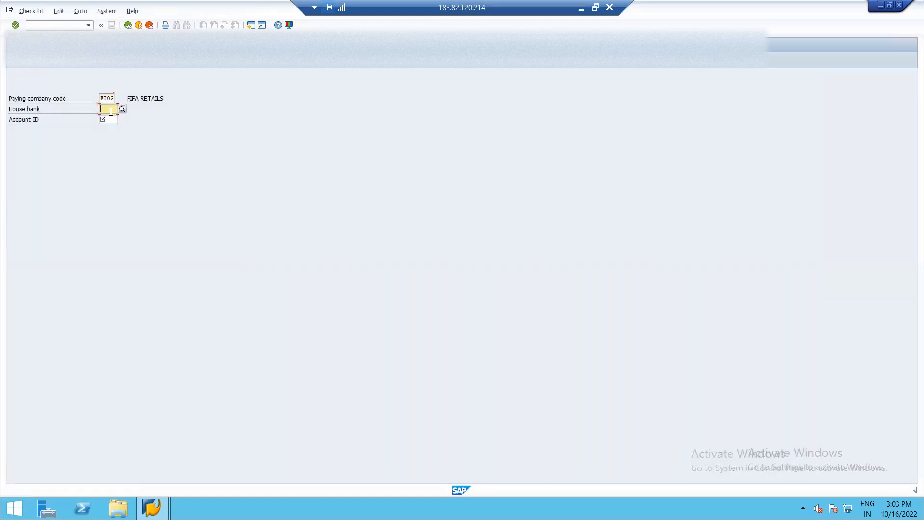
{"action": "left_click", "coordinate": [122, 109]}
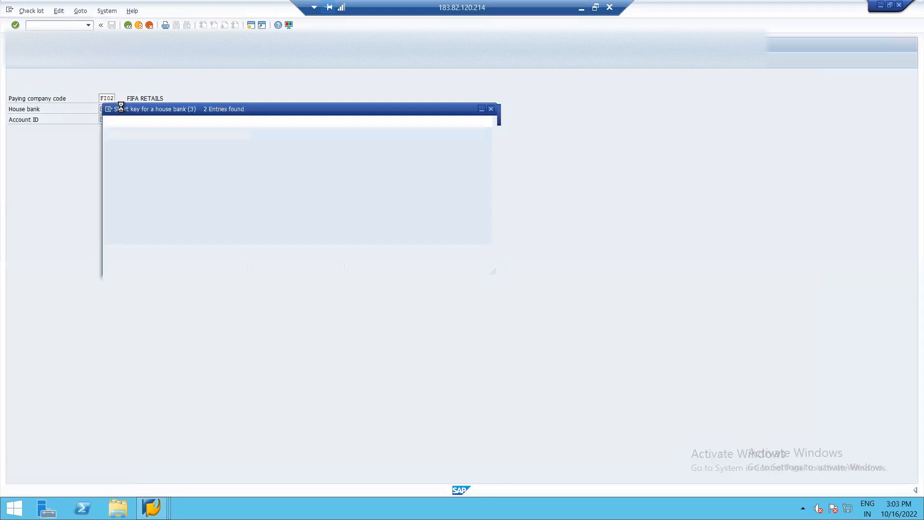
{"action": "double_click", "coordinate": [127, 166]}
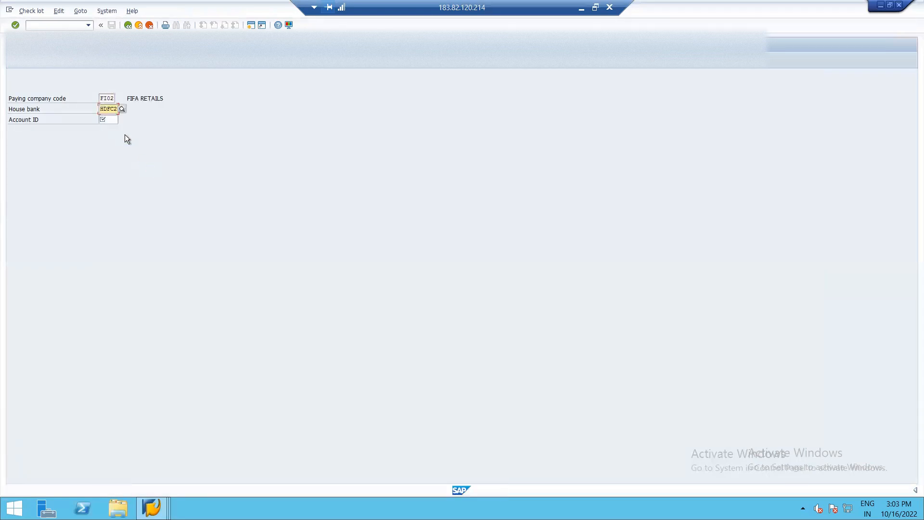
{"action": "left_click", "coordinate": [107, 119]}
{"action": "left_click", "coordinate": [122, 120]}
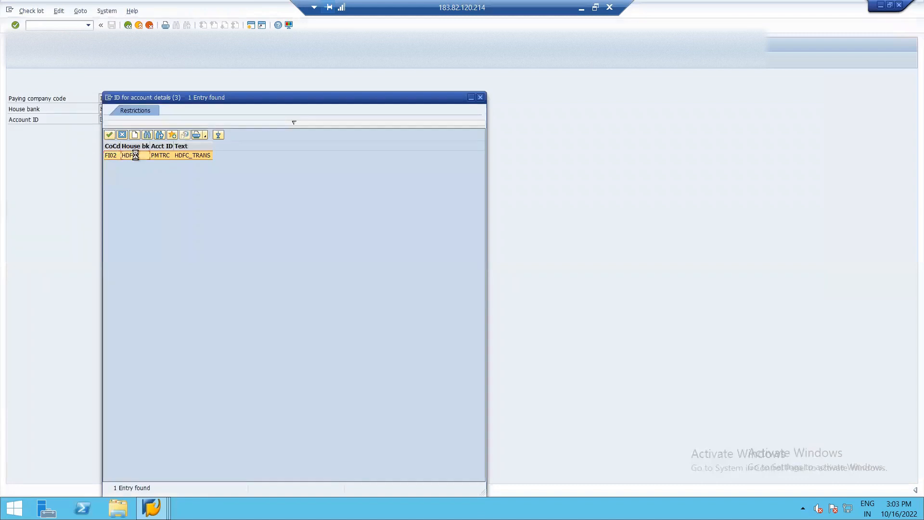
{"action": "double_click", "coordinate": [134, 155]}
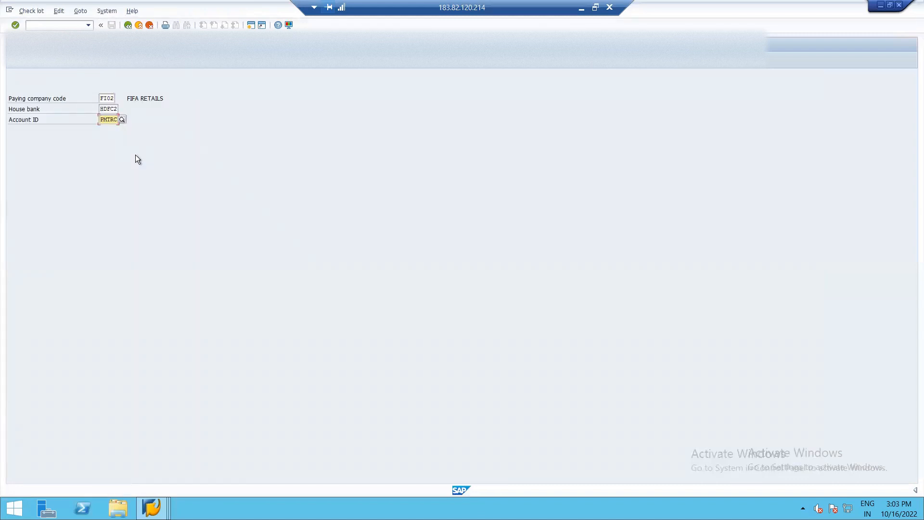
{"action": "left_click", "coordinate": [22, 60]}
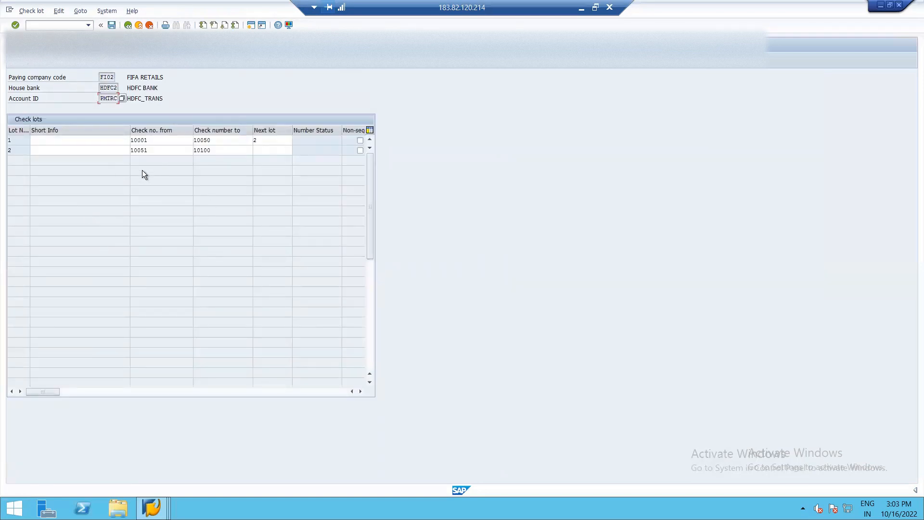
Step: Enter the short info HDFC BANK 1 for check lot 1 and HDFC BANK 2 for check lot 2
{"action": "left_click", "coordinate": [15, 140]}
{"action": "left_click", "coordinate": [109, 141]}
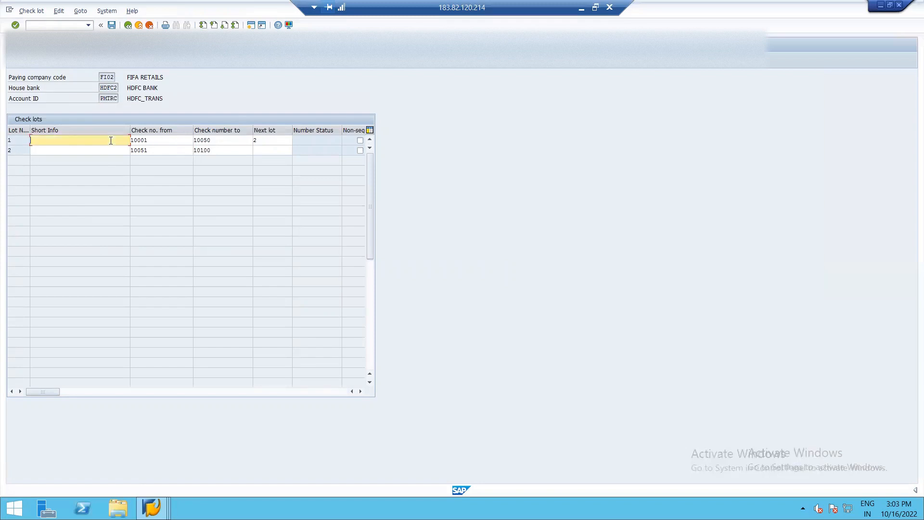
{"action": "type", "text": "HDFC BANK 1"}
{"action": "left_click", "coordinate": [95, 152]}
{"action": "type", "text": "HDFC BANK "}
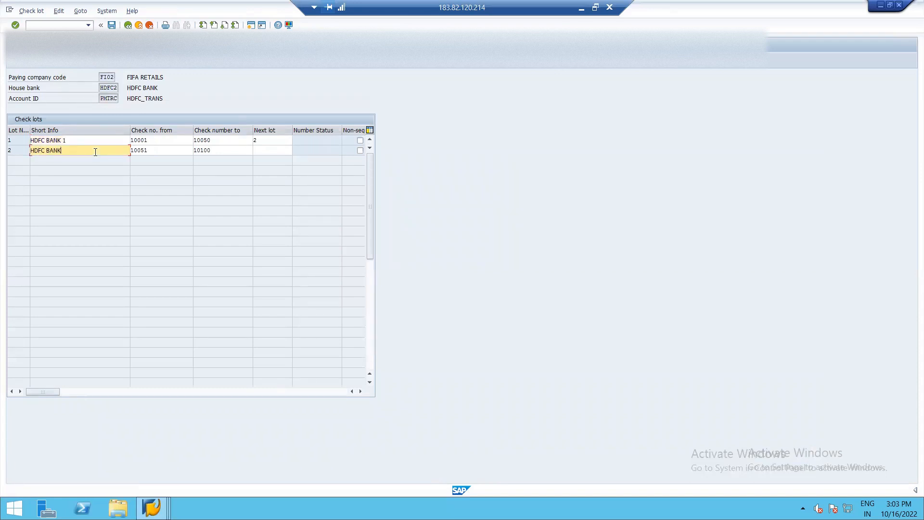
{"action": "type", "text": "2"}
{"action": "key", "text": "BackSpace"}
{"action": "type", "text": "2"}
Step: Review the check number ranges and next lot entries, save the check lots, and return to the Implementation Guide
{"action": "left_click", "coordinate": [161, 143]}
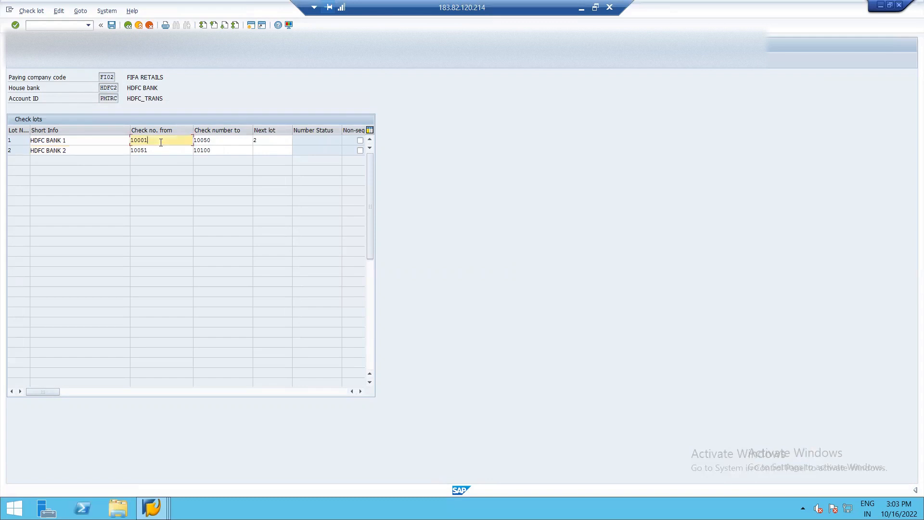
{"action": "left_click", "coordinate": [224, 140]}
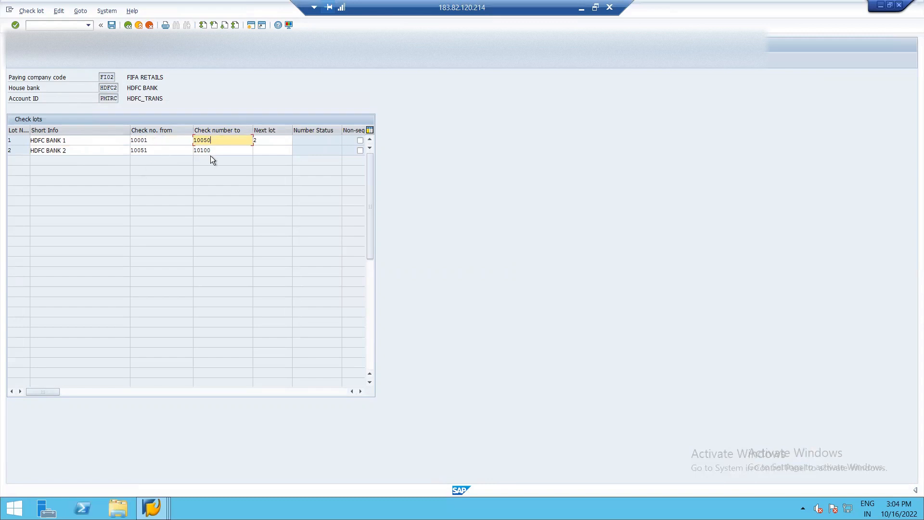
{"action": "left_click", "coordinate": [271, 144]}
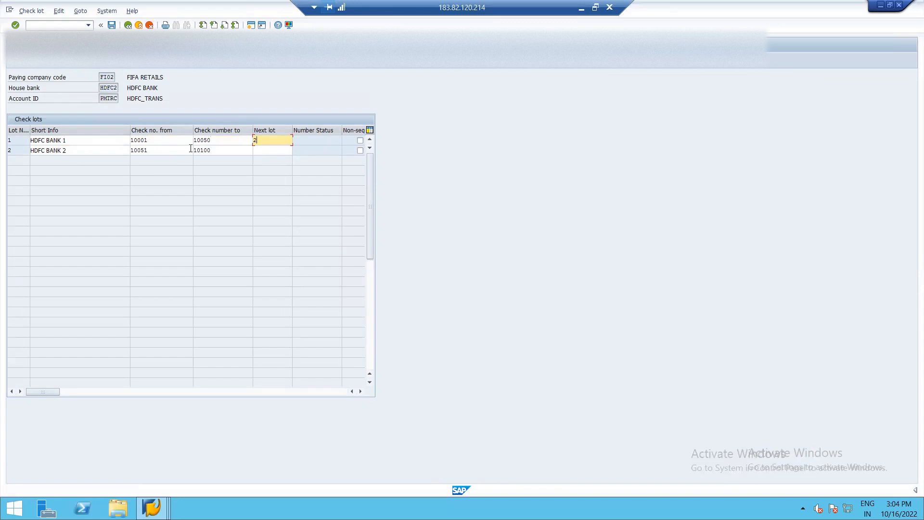
{"action": "left_click", "coordinate": [276, 150]}
{"action": "left_click", "coordinate": [277, 141]}
{"action": "left_click", "coordinate": [111, 26]}
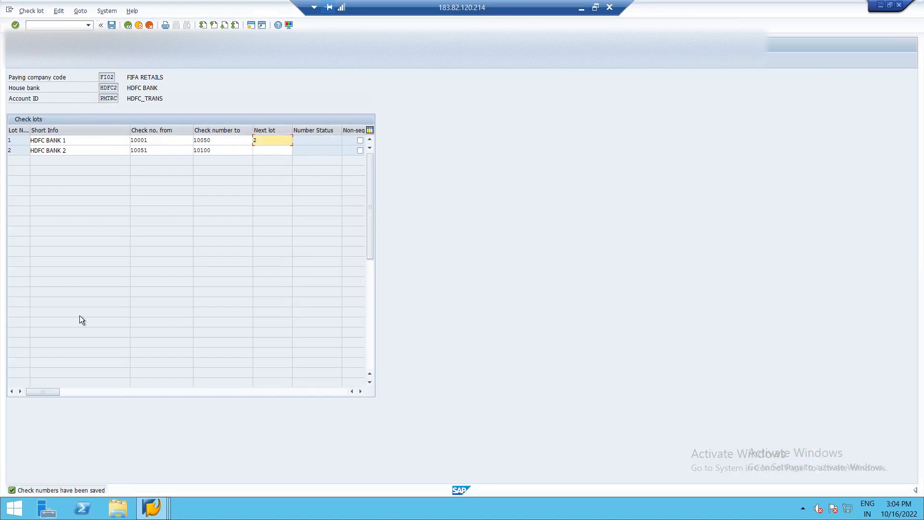
{"action": "left_click", "coordinate": [128, 25]}
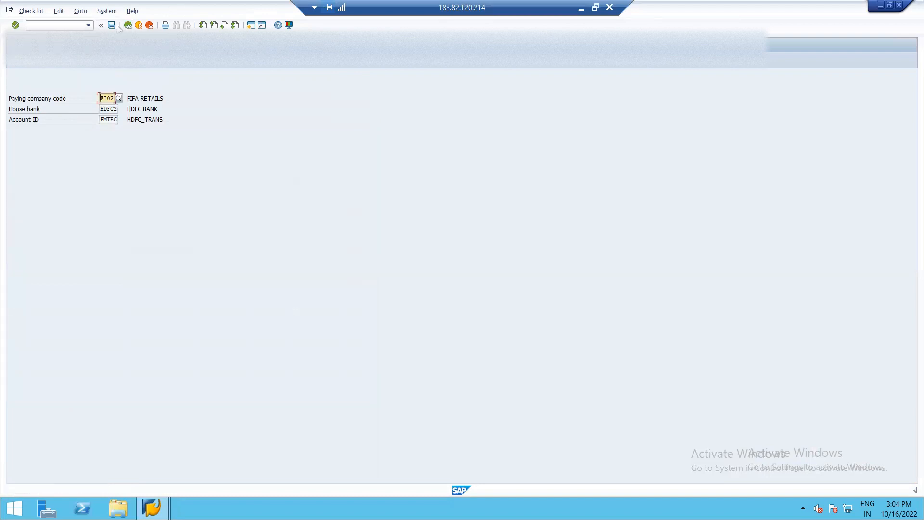
{"action": "left_click", "coordinate": [128, 25]}
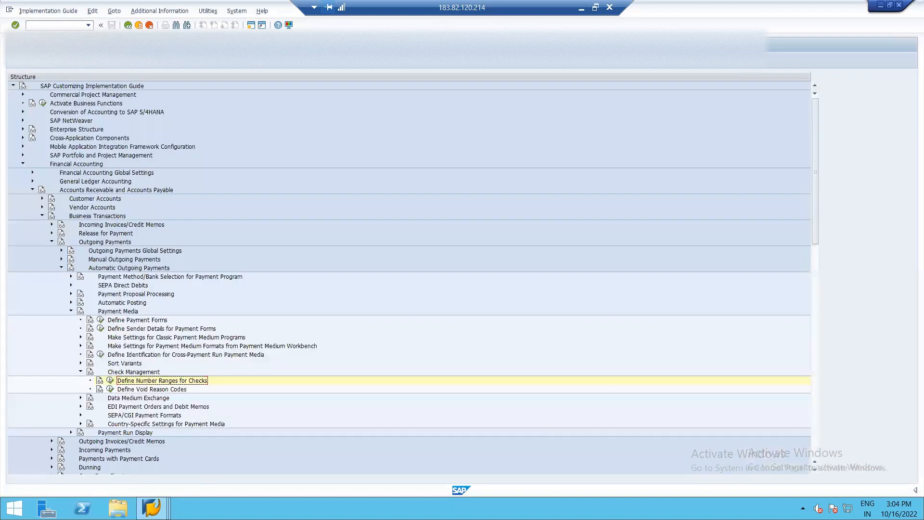
{"action": "left_click", "coordinate": [152, 507]}
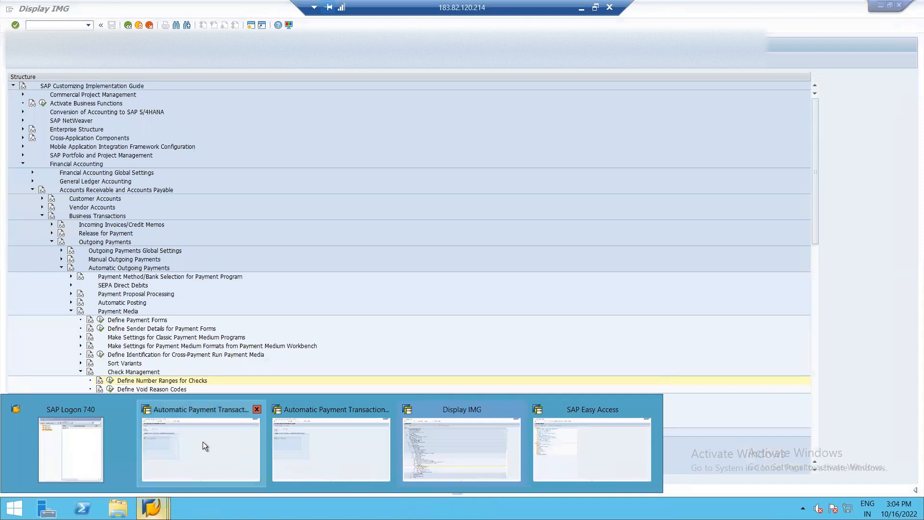
{"action": "mouse_move", "coordinate": [204, 441]}
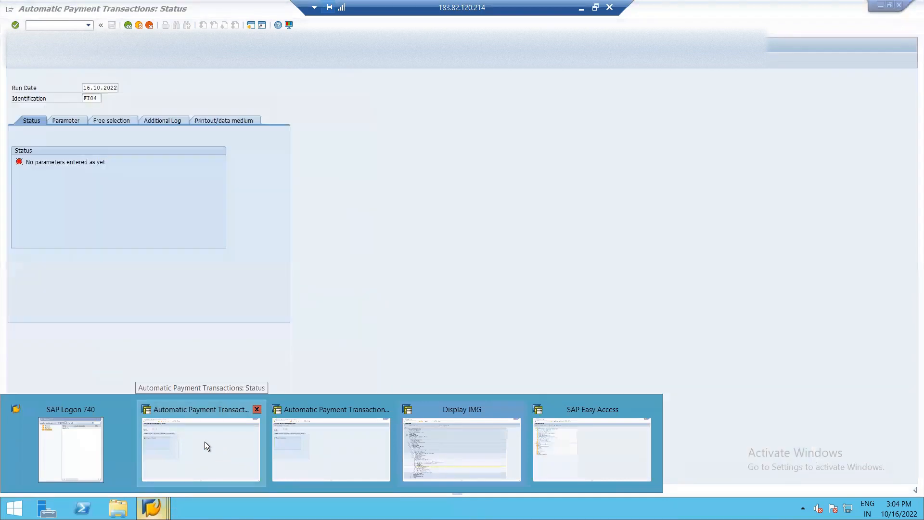
{"action": "left_click", "coordinate": [207, 441]}
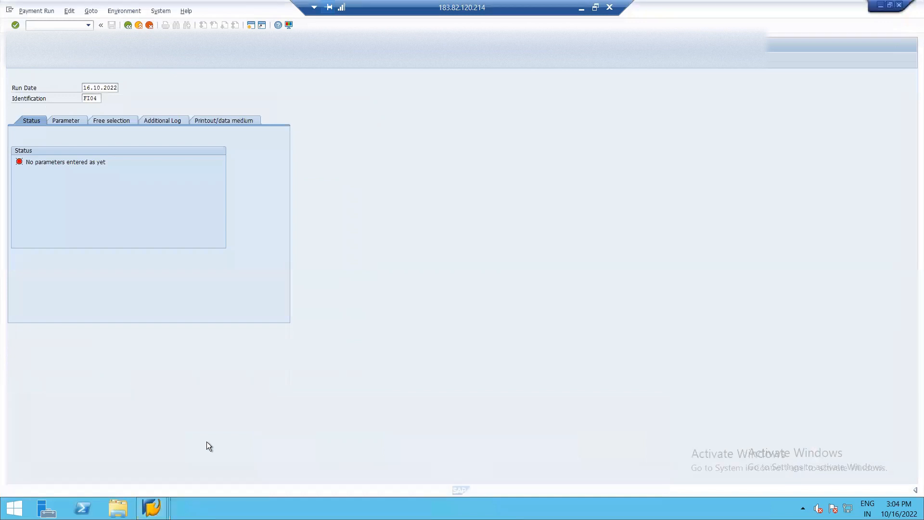
{"action": "left_click", "coordinate": [39, 25]}
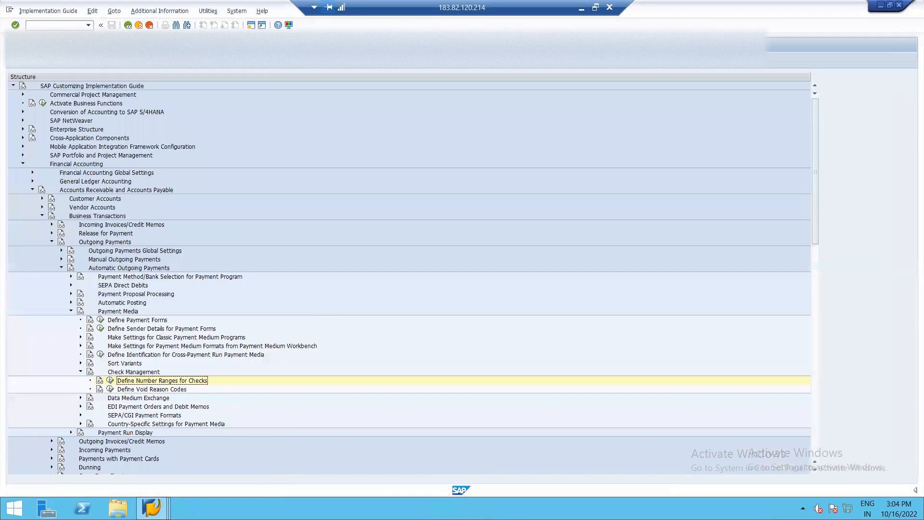
{"action": "left_click", "coordinate": [152, 511]}
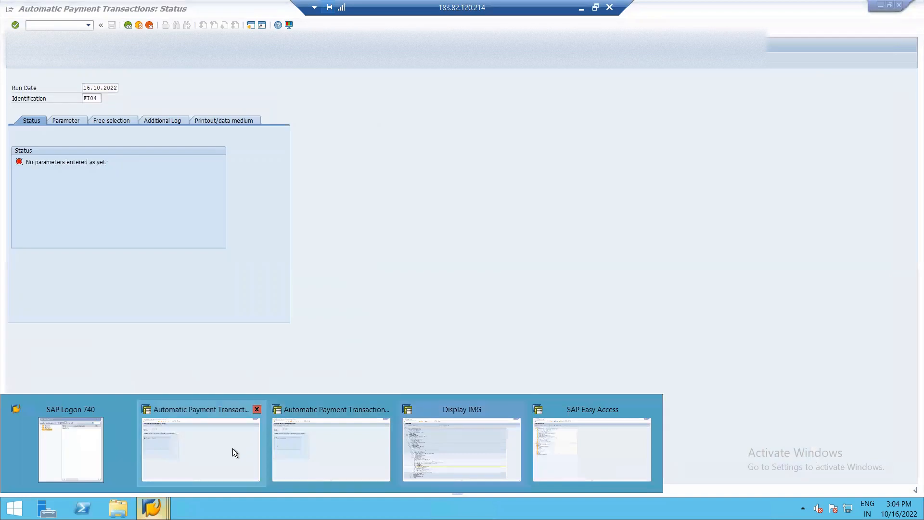
{"action": "left_click", "coordinate": [228, 450]}
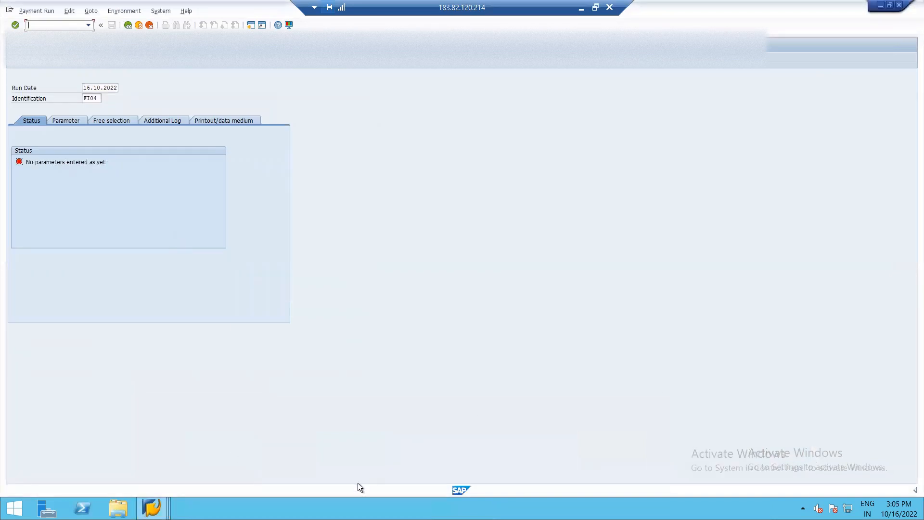
Step: Switch to the SAP Easy Access session and run transaction F110 to open the automatic payment transactions
{"action": "mouse_move", "coordinate": [152, 508]}
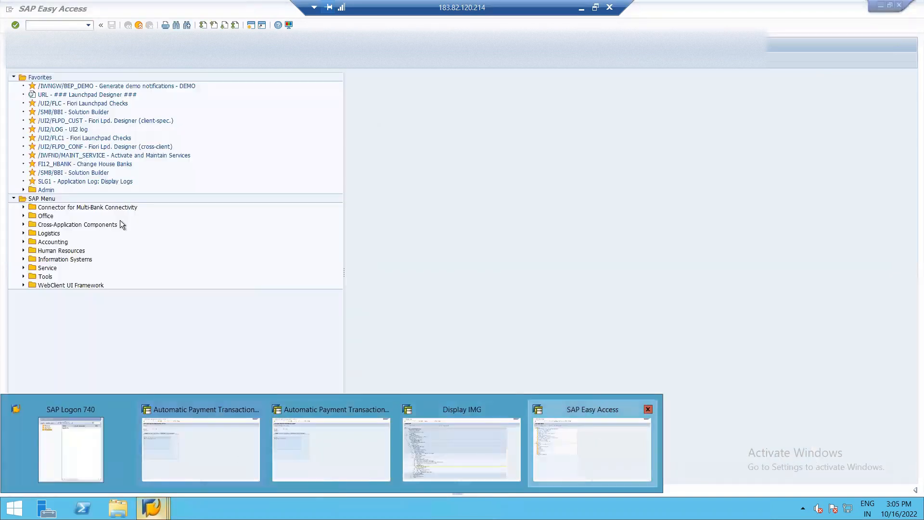
{"action": "left_click", "coordinate": [593, 438]}
{"action": "type", "text": "F110"}
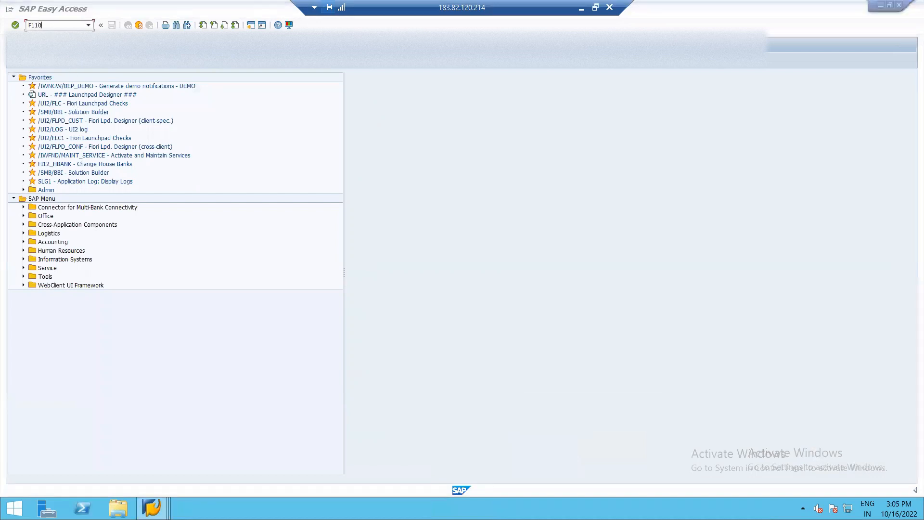
{"action": "double_click", "coordinate": [52, 27]}
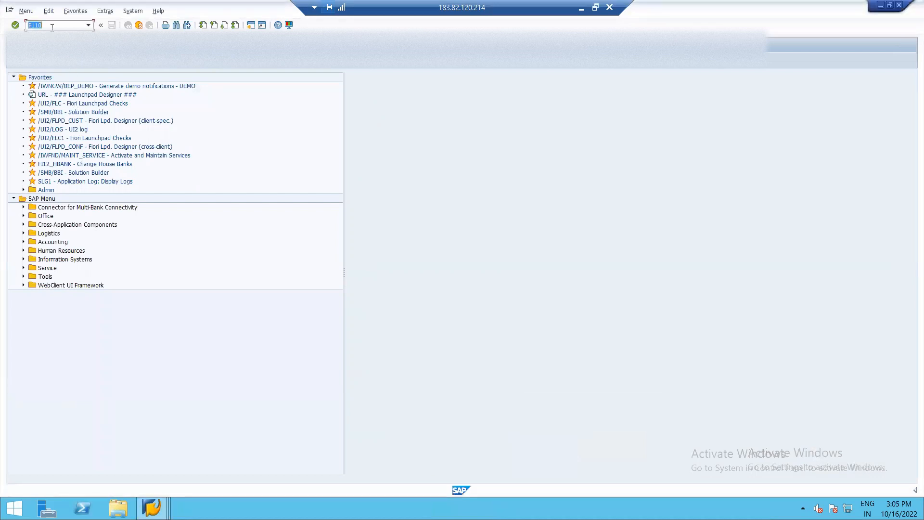
{"action": "key", "text": "Return"}
{"action": "key", "text": "F3"}
{"action": "key", "text": "Return"}
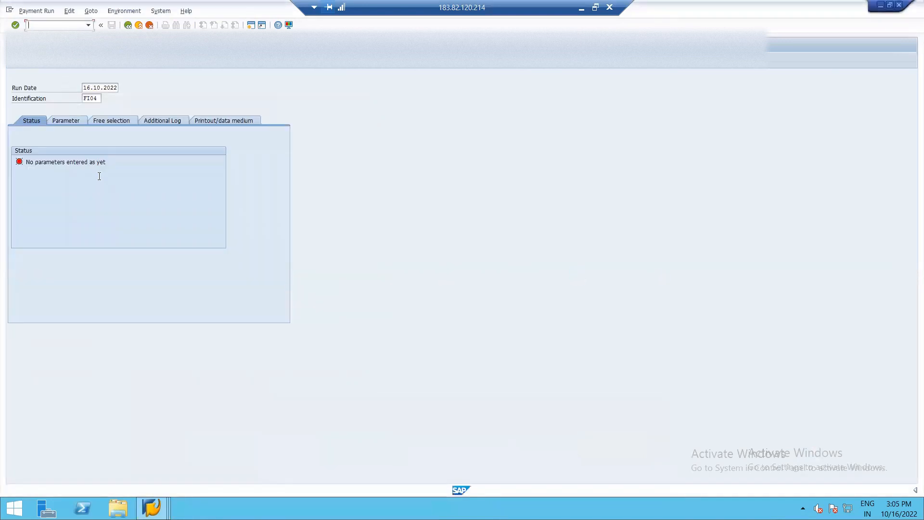
Step: Switch to the other Automatic Payment Transactions session, where the parameters for run date 16.10.2022 and identification FI04 are maintained
{"action": "left_click", "coordinate": [92, 88]}
{"action": "left_click", "coordinate": [97, 99]}
{"action": "left_click", "coordinate": [156, 501]}
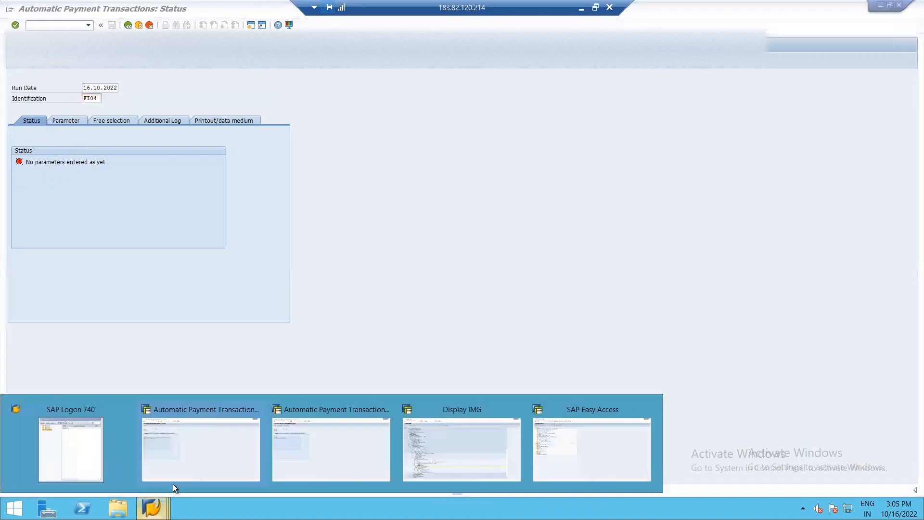
{"action": "left_click", "coordinate": [302, 457]}
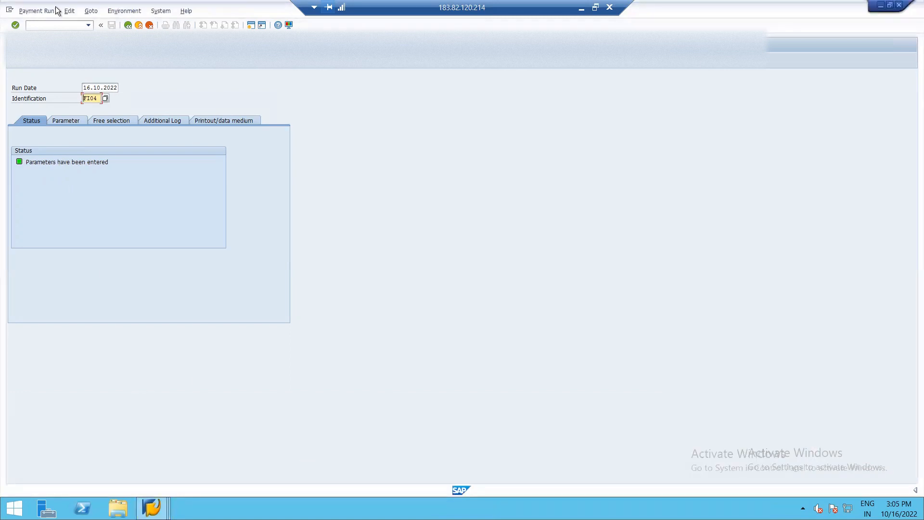
Step: Review the run's company code, payment method and next posting date parameters, and set the vendor range's upper limit to MIZA LTD
{"action": "left_click", "coordinate": [65, 120]}
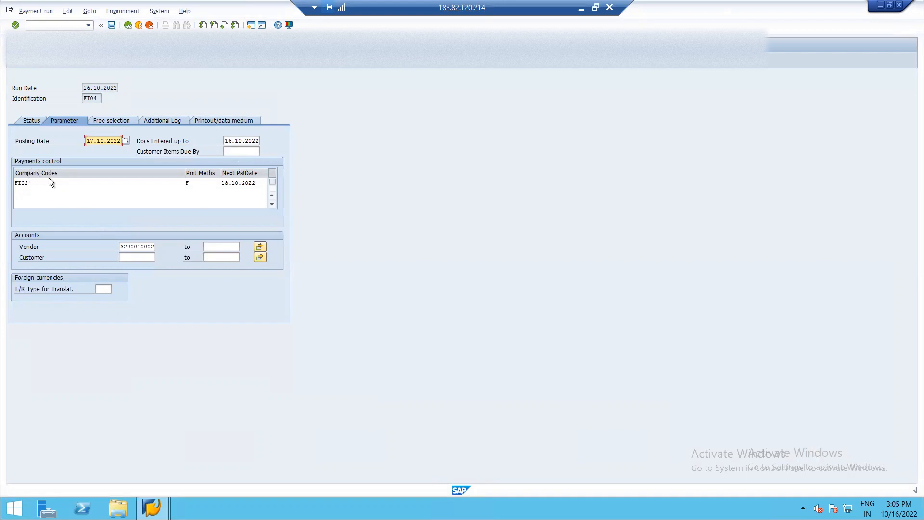
{"action": "left_click", "coordinate": [30, 183]}
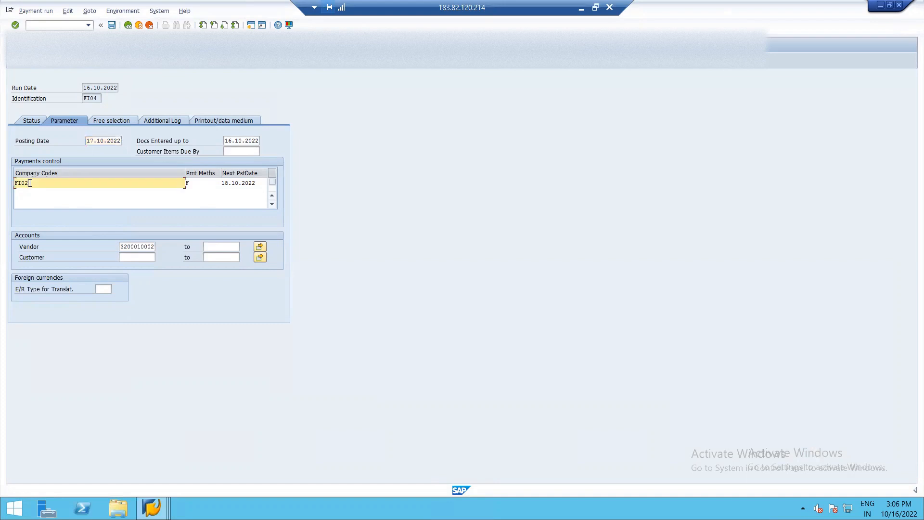
{"action": "left_click", "coordinate": [198, 184]}
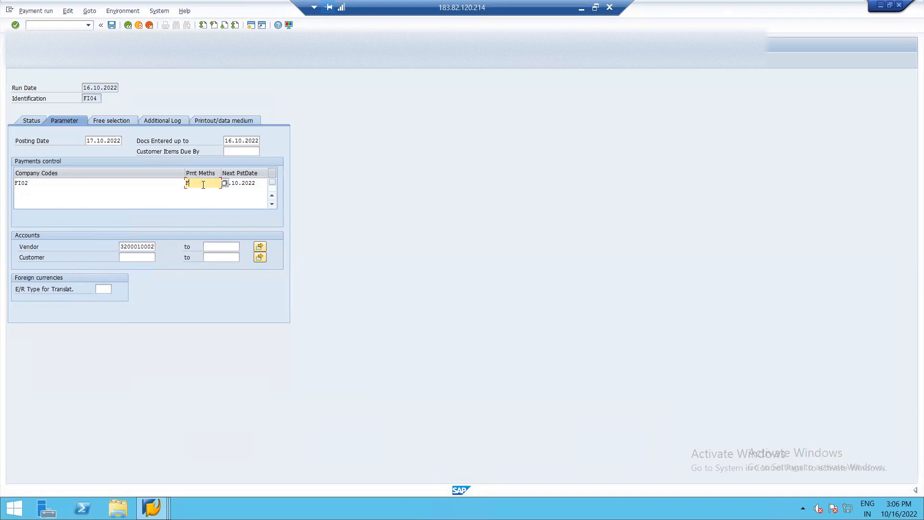
{"action": "left_click", "coordinate": [240, 184]}
{"action": "left_click", "coordinate": [148, 243]}
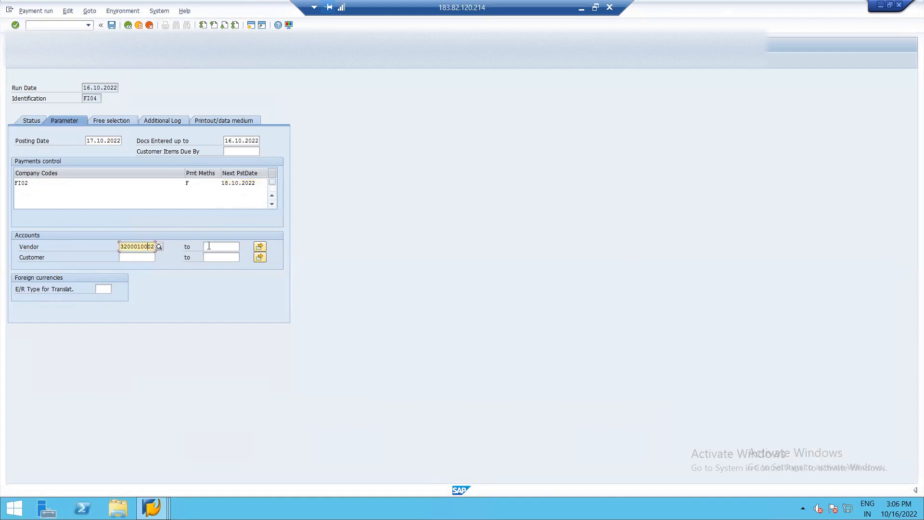
{"action": "left_click", "coordinate": [209, 246]}
{"action": "type", "text": "32000"}
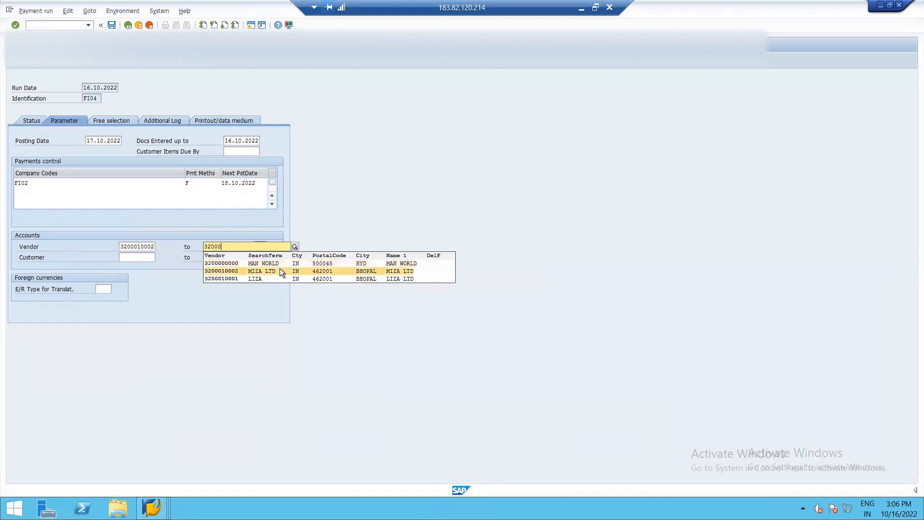
{"action": "left_click", "coordinate": [280, 271]}
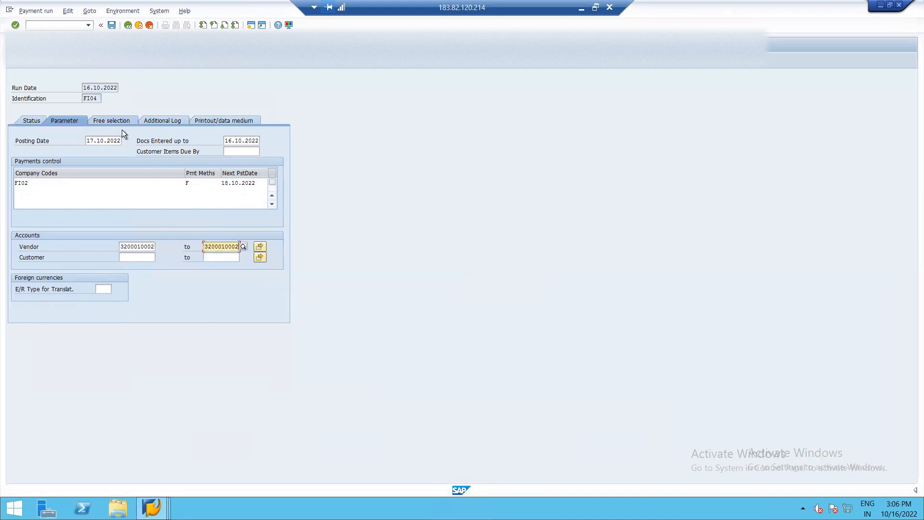
Step: Check the logging types and vendor range in the additional log, and go to the printout/data medium settings
{"action": "left_click", "coordinate": [156, 119]}
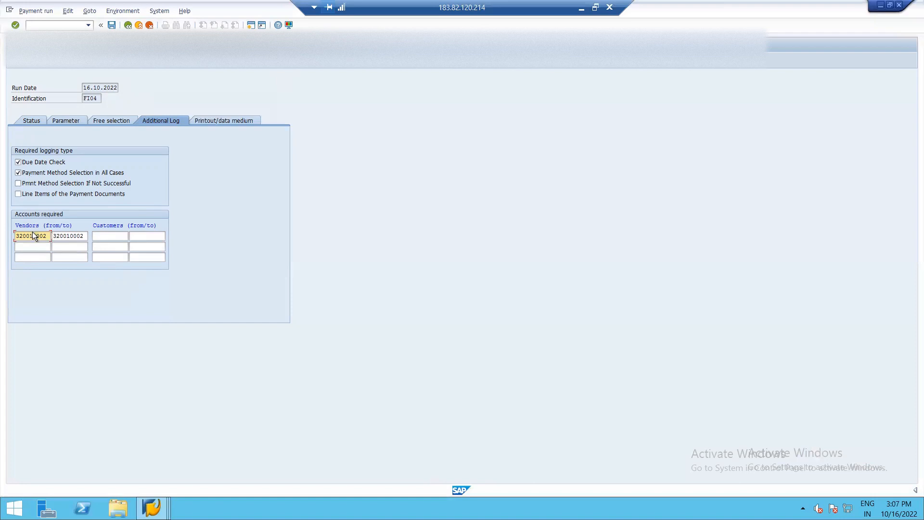
{"action": "left_click", "coordinate": [73, 235]}
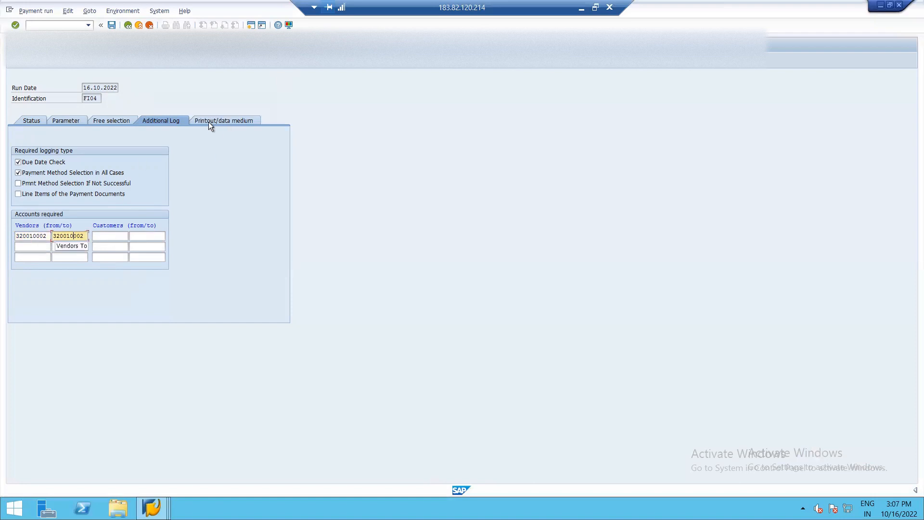
{"action": "key", "text": "Return"}
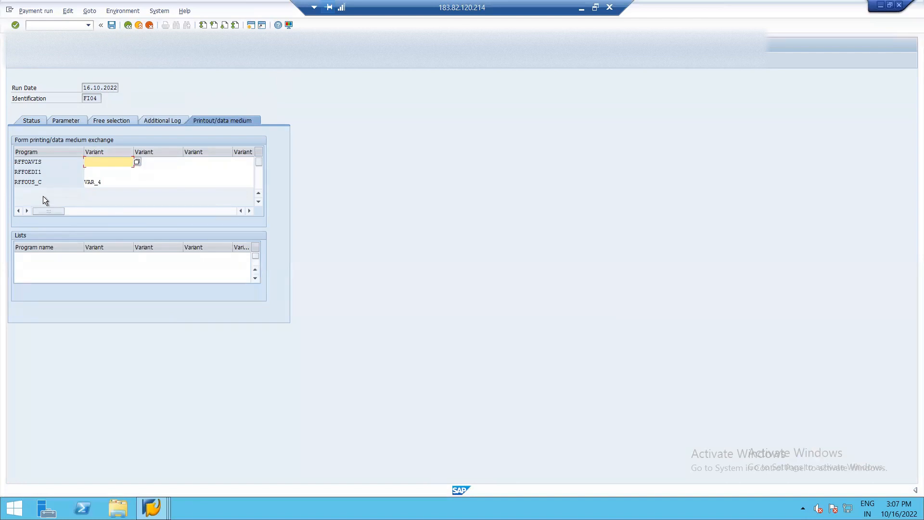
Step: Open variant VAR_4 of print program RFFOUS_C for maintenance
{"action": "left_click", "coordinate": [43, 196]}
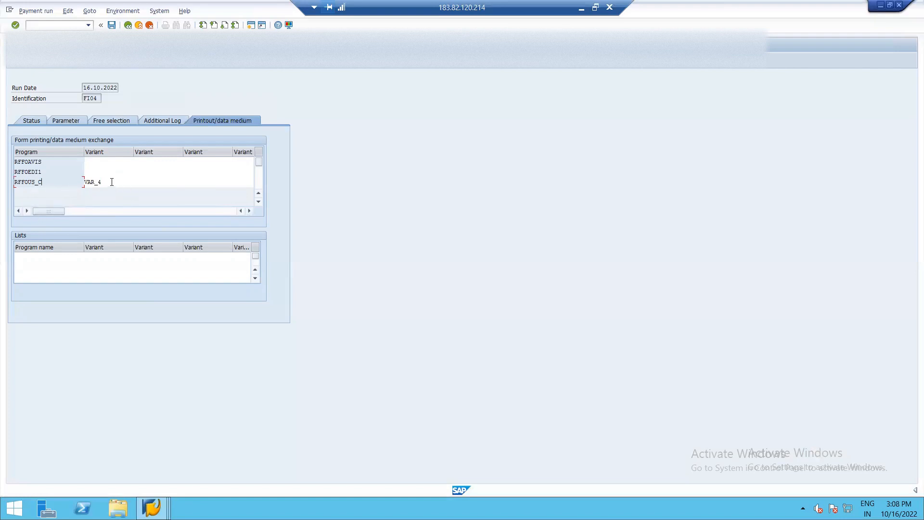
{"action": "left_click", "coordinate": [111, 182]}
{"action": "left_click", "coordinate": [47, 64]}
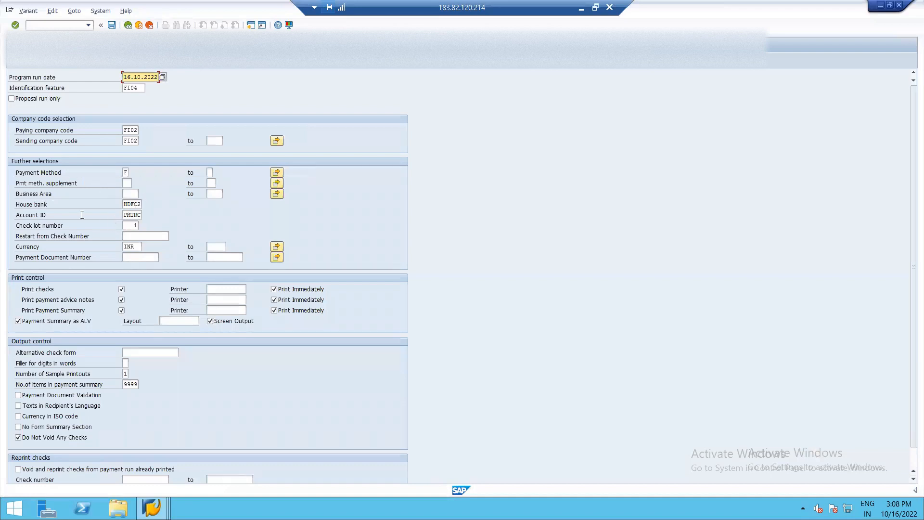
Step: Review the variant's bank and currency selections, turn off Payment Summary as ALV, save the variant and return to the run parameters
{"action": "left_click", "coordinate": [135, 214]}
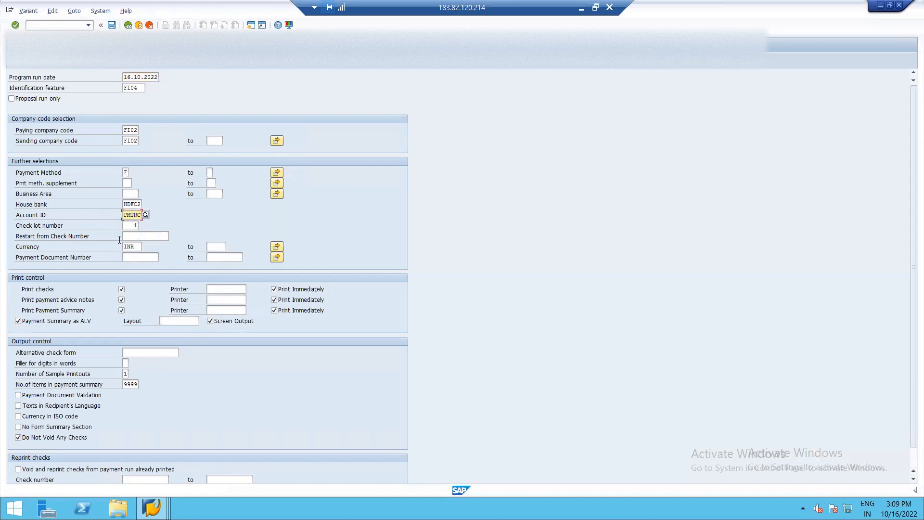
{"action": "left_click", "coordinate": [135, 247]}
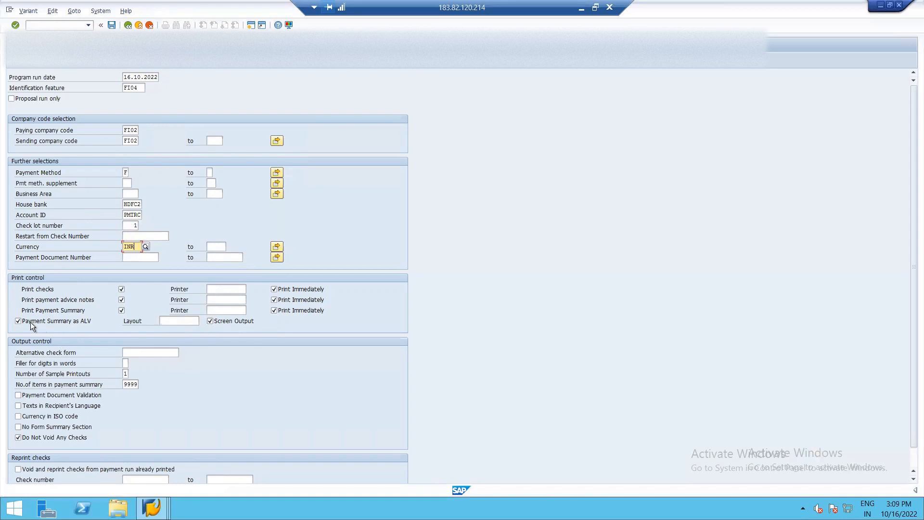
{"action": "left_click", "coordinate": [17, 321]}
{"action": "scroll", "coordinate": [86, 346], "scroll_direction": "down", "scroll_amount": 1}
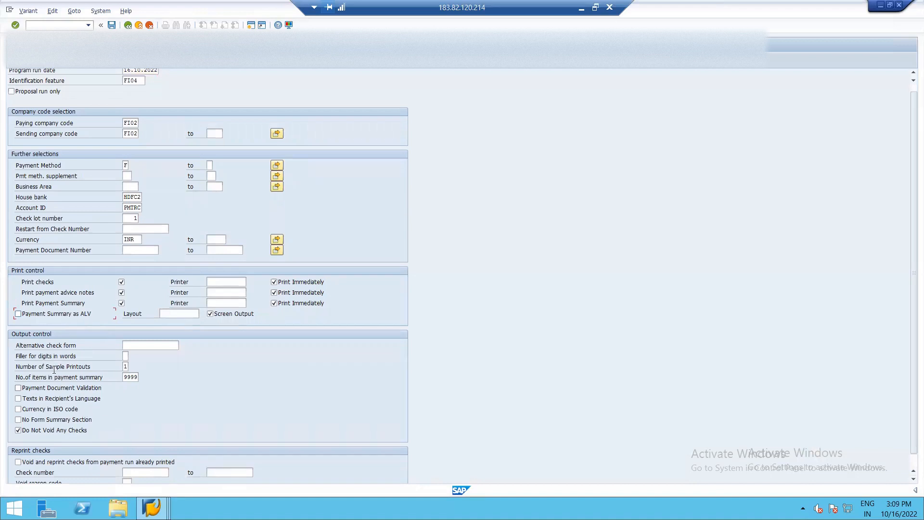
{"action": "scroll", "coordinate": [72, 470], "scroll_direction": "down", "scroll_amount": 1}
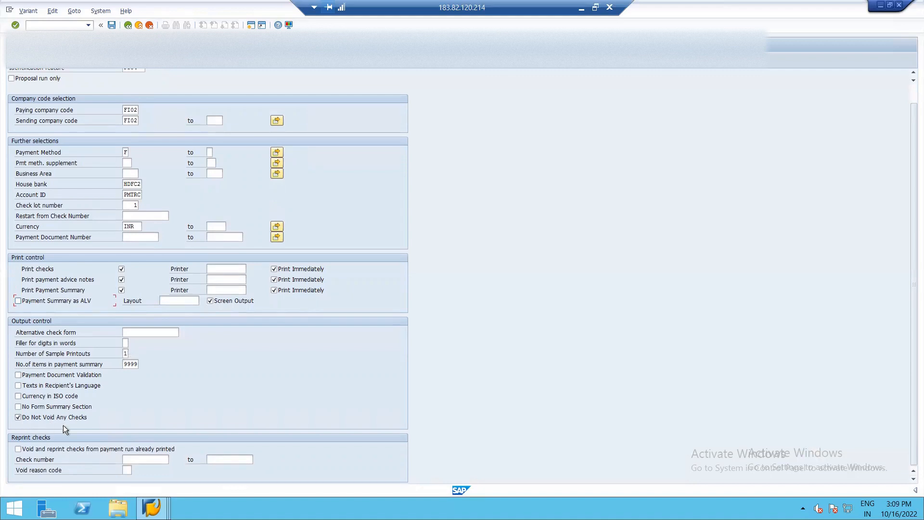
{"action": "left_click", "coordinate": [111, 26]}
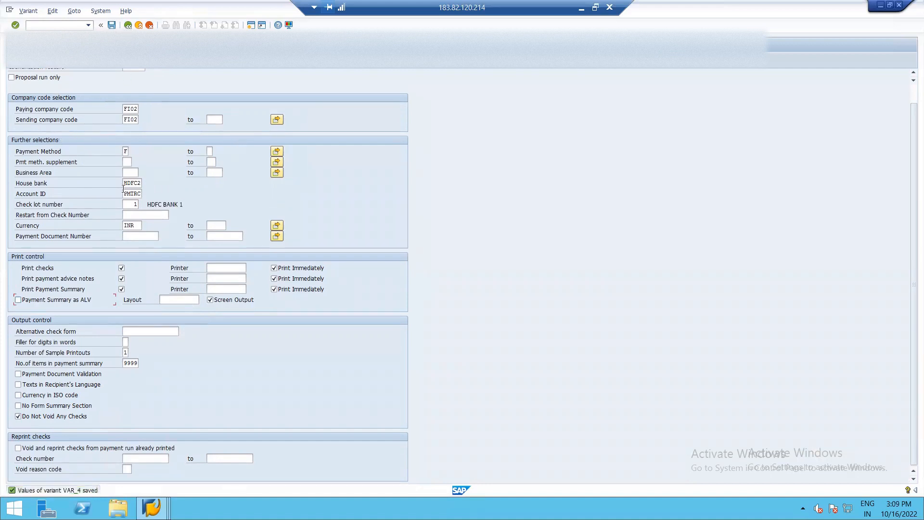
{"action": "left_click", "coordinate": [127, 25]}
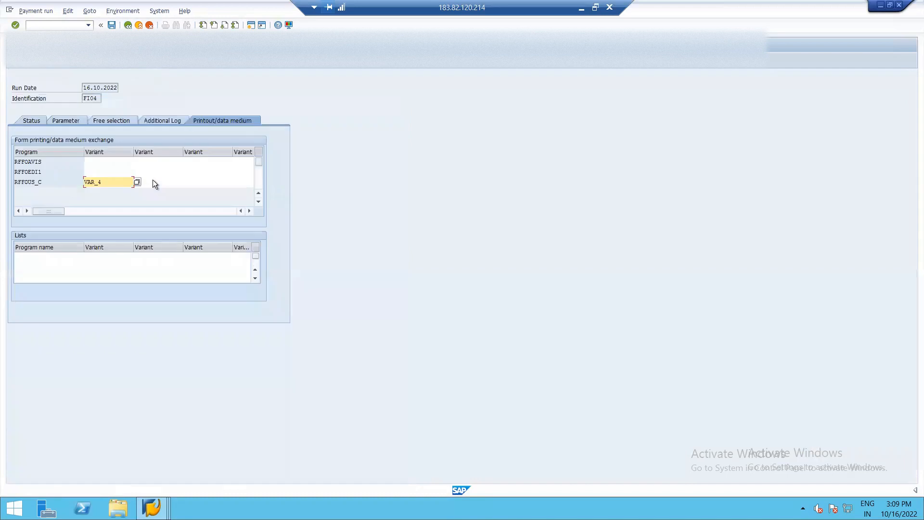
Step: Exit the parameter maintenance for run FI04 and save the data
{"action": "key", "text": "F3"}
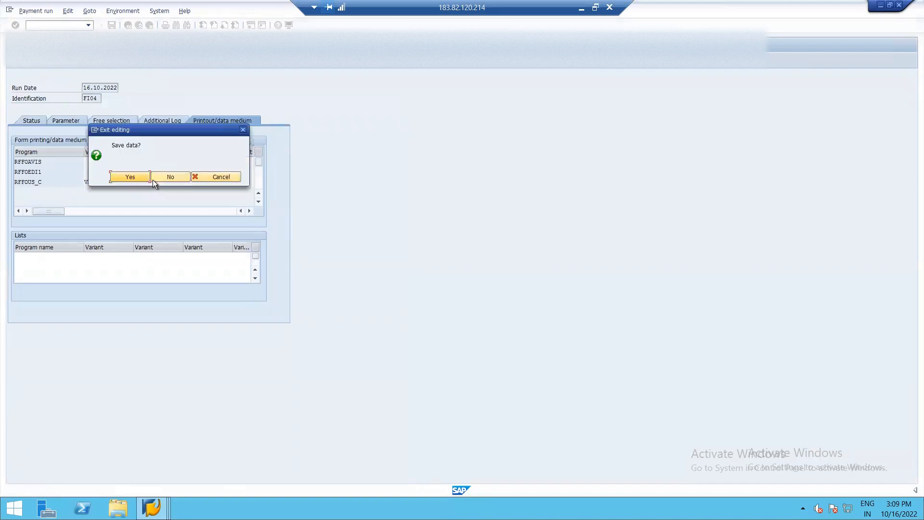
{"action": "left_click", "coordinate": [153, 180]}
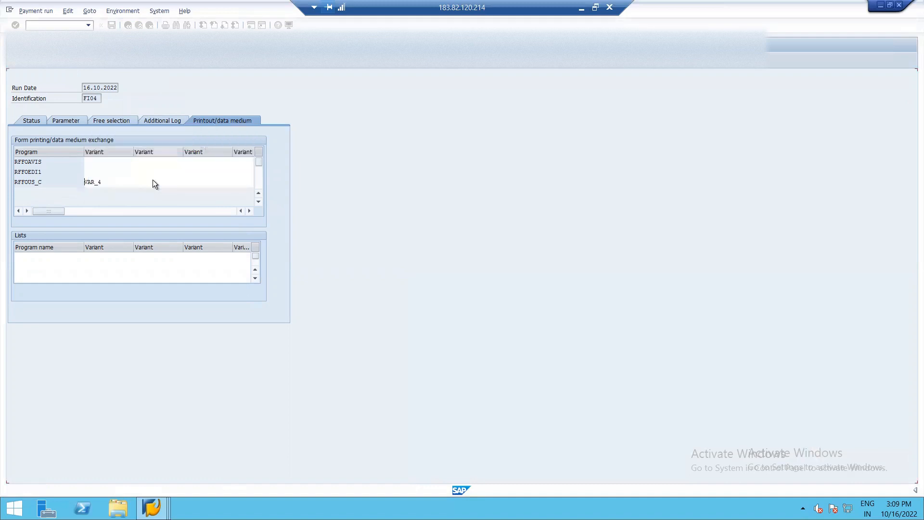
{"action": "key", "text": "F3"}
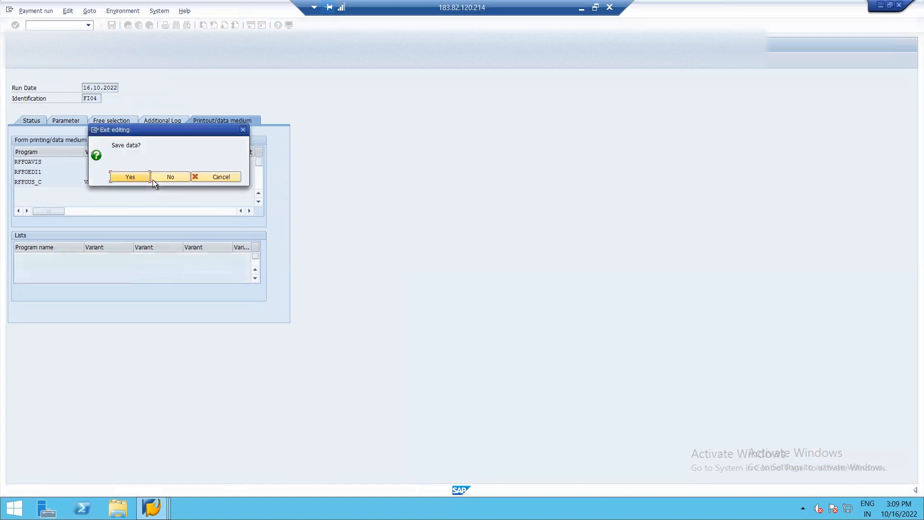
{"action": "key", "text": "Return"}
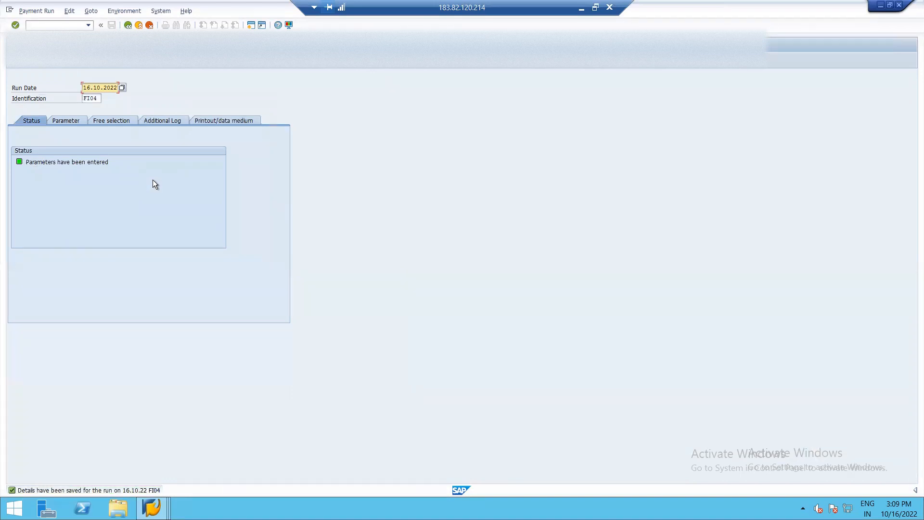
Step: Schedule the payment proposal with Start Immediately and without creating a payment medium, and refresh the run status
{"action": "key", "text": "F7"}
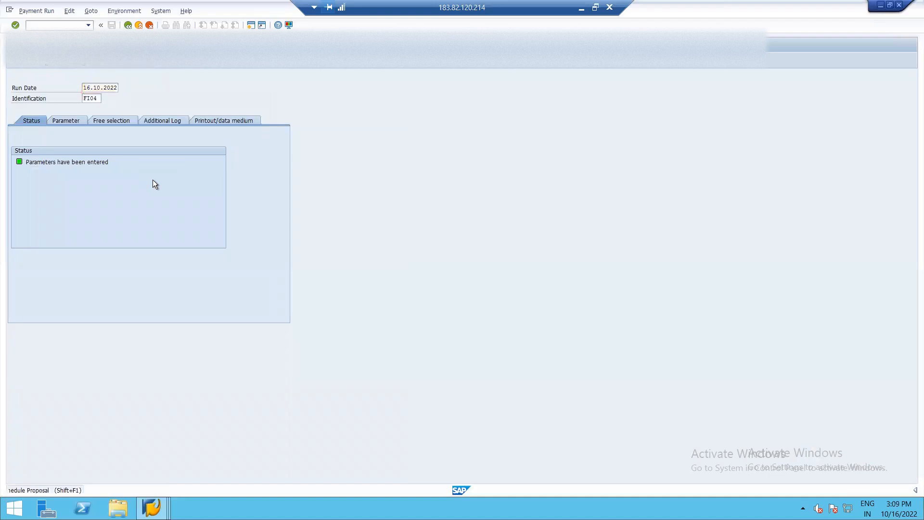
{"action": "key", "text": "Tab"}
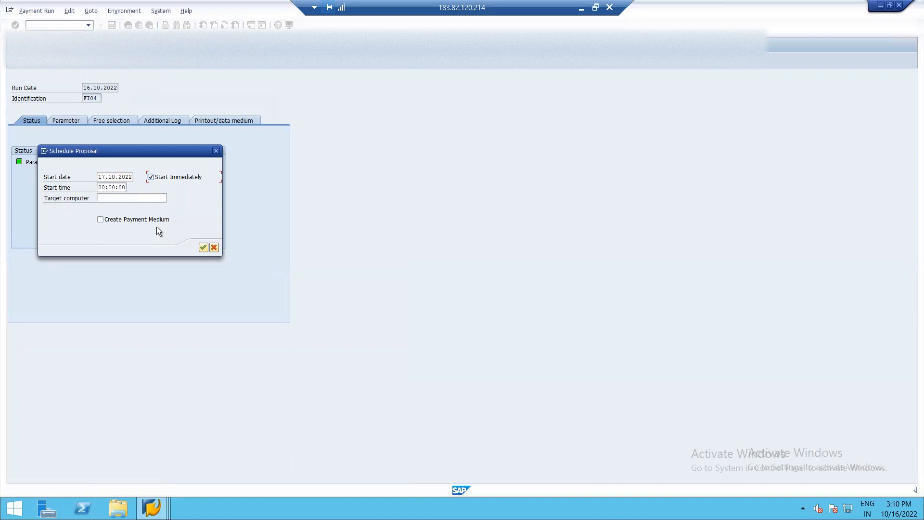
{"action": "left_click", "coordinate": [203, 247]}
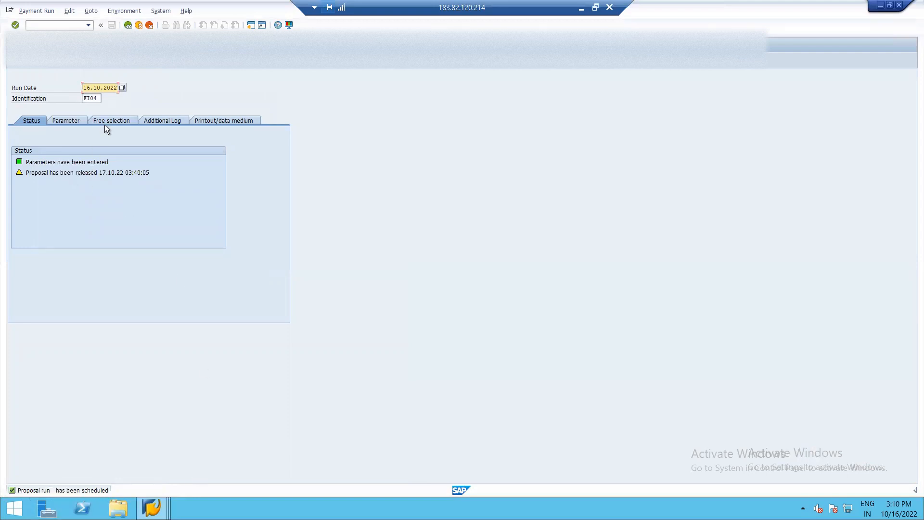
{"action": "key", "text": "Return"}
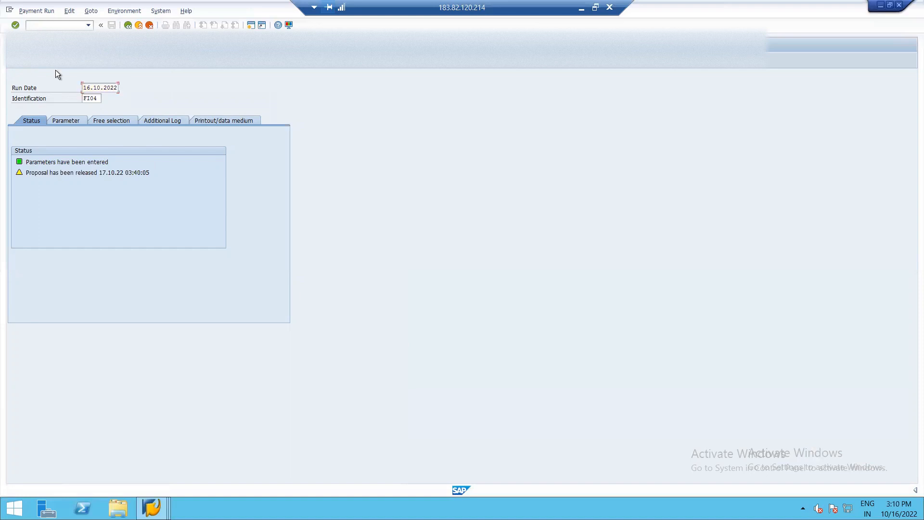
{"action": "key", "text": "alt+p"}
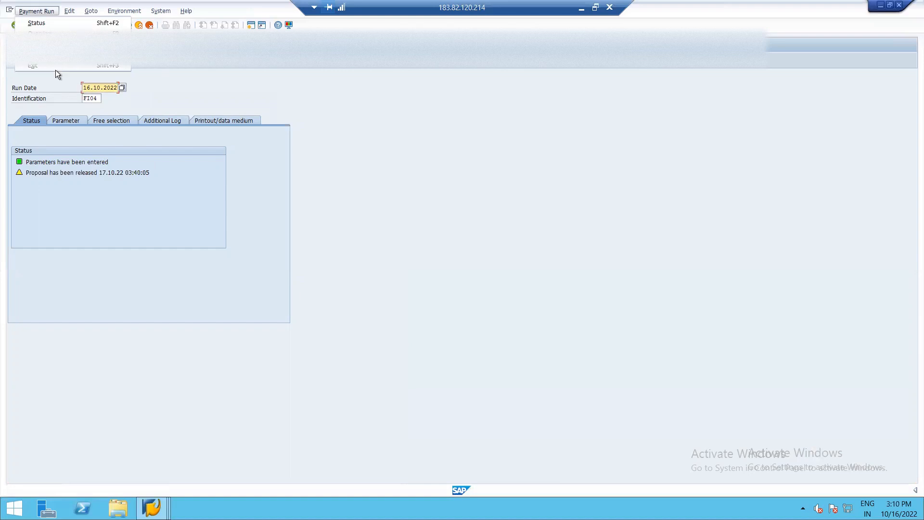
{"action": "key", "text": "Escape"}
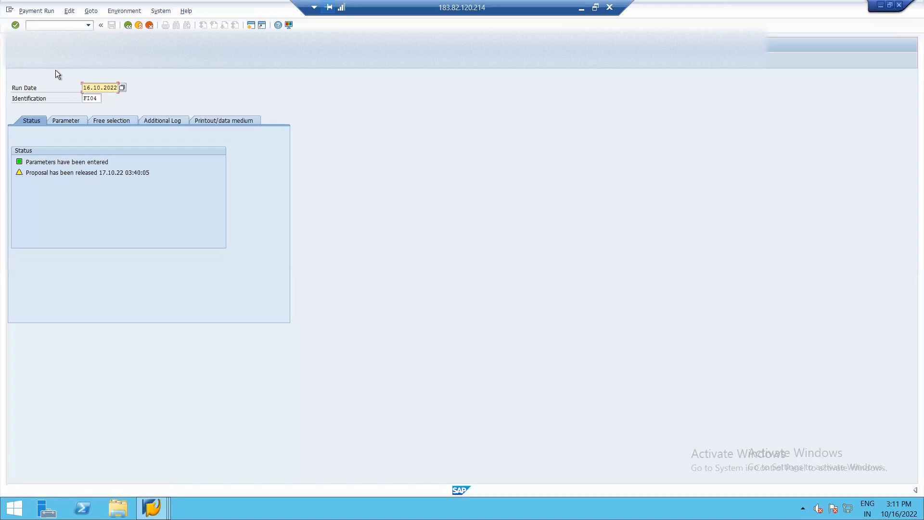
{"action": "left_click", "coordinate": [69, 12]}
{"action": "left_click", "coordinate": [69, 12]}
{"action": "left_click", "coordinate": [47, 12]}
{"action": "left_click", "coordinate": [47, 14]}
{"action": "left_click", "coordinate": [65, 13]}
{"action": "mouse_move", "coordinate": [86, 34]}
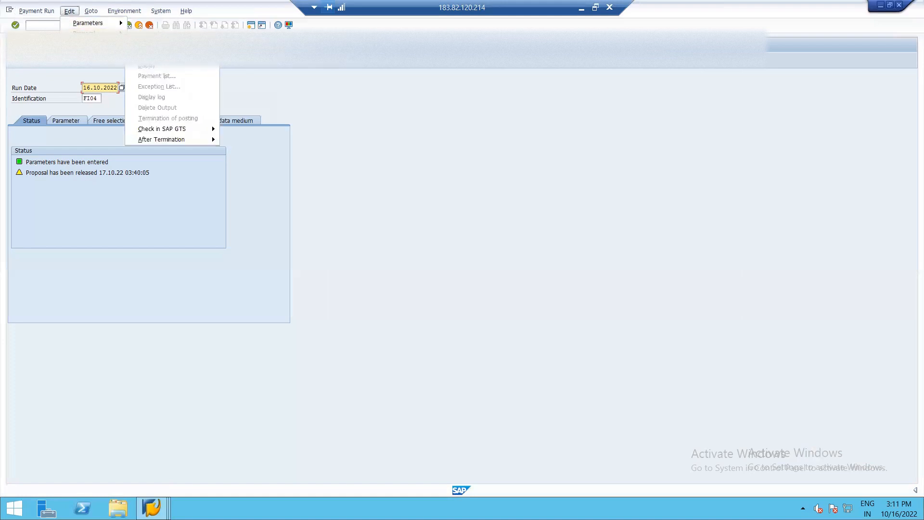
{"action": "left_click", "coordinate": [334, 334]}
Step: Refresh the status of payment run FI04 dated 16.10.2022 to check the progress of its proposal
{"action": "left_click", "coordinate": [99, 99]}
{"action": "key", "text": "Return"}
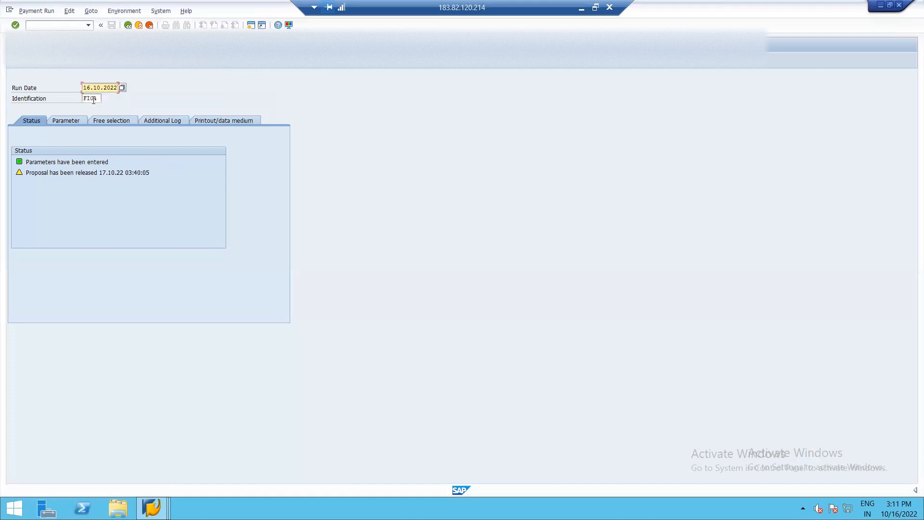
{"action": "left_click", "coordinate": [93, 100]}
{"action": "key", "text": "Return"}
{"action": "key", "text": "Return"}
{"action": "key", "text": "Return"}
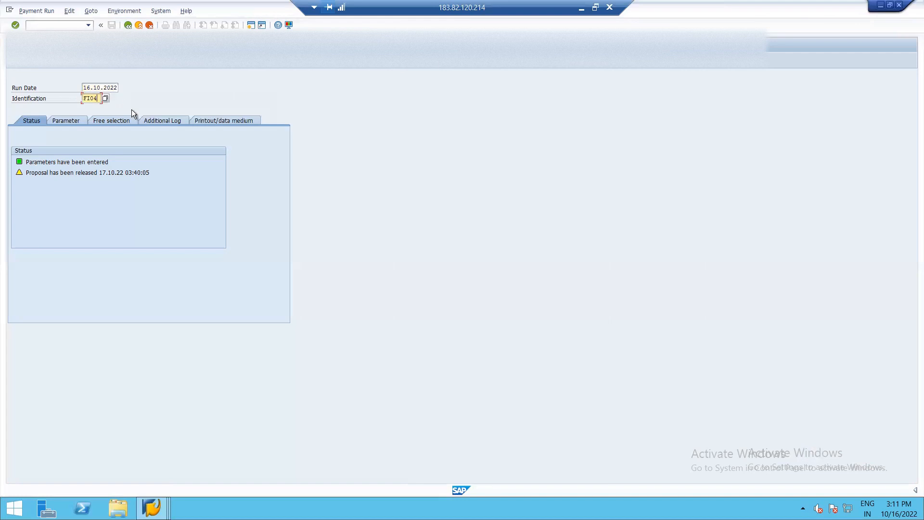
{"action": "left_click", "coordinate": [24, 60]}
{"action": "left_click", "coordinate": [28, 60]}
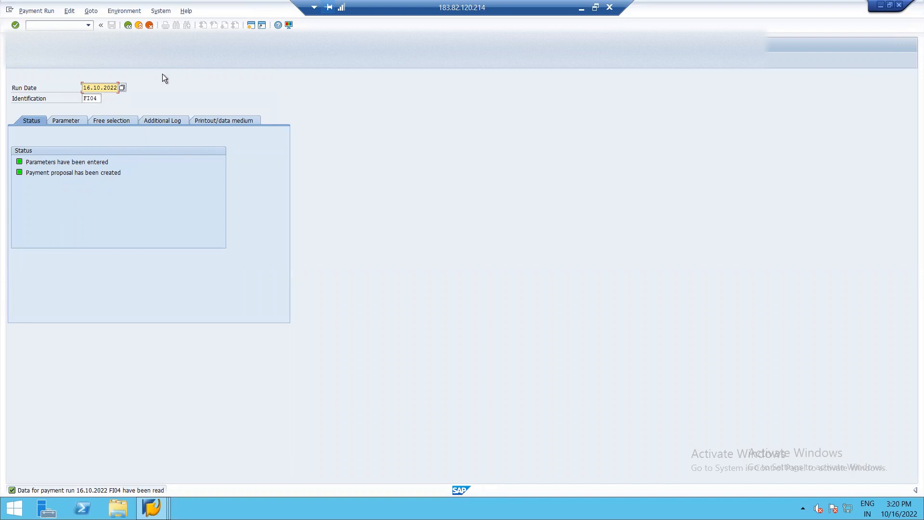
Step: Try to open the payment proposal for editing with paying and sending company code FI02 for all accounting clerks
{"action": "left_click", "coordinate": [128, 65]}
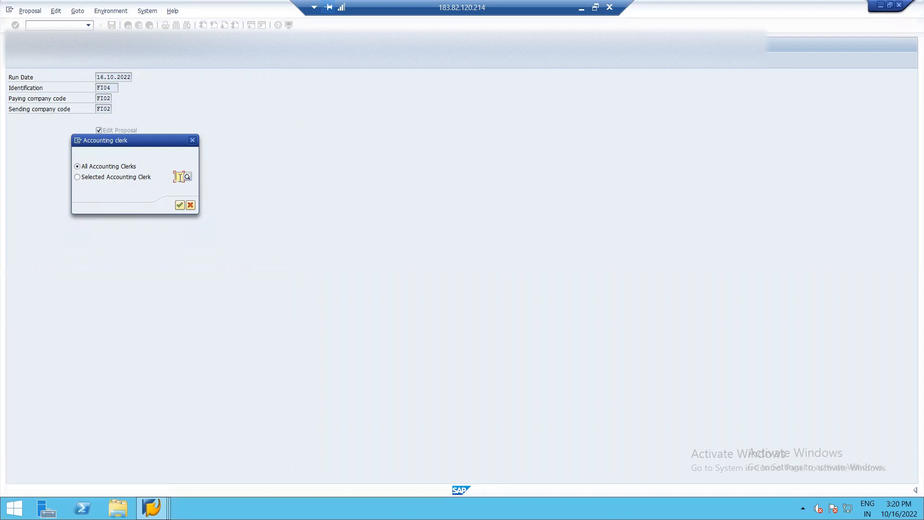
{"action": "left_click", "coordinate": [178, 205]}
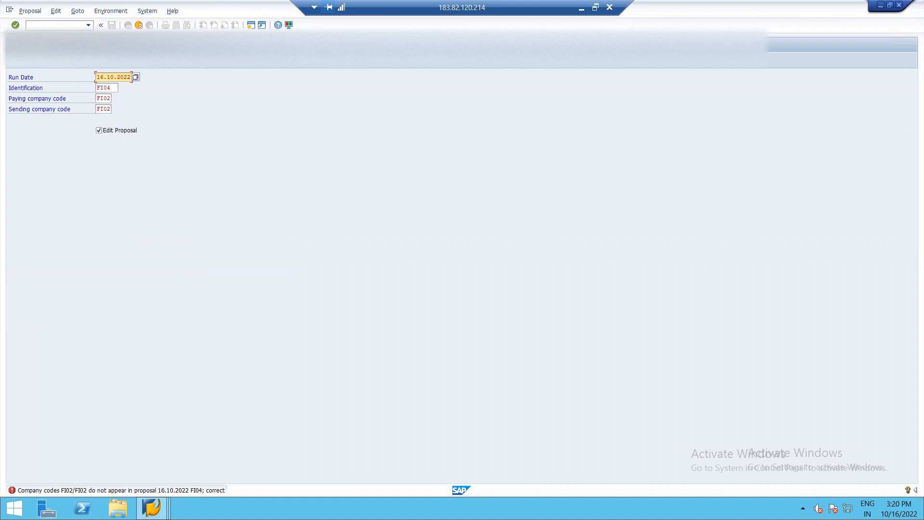
Step: Change the paying company code for editing the payment proposal to FI04
{"action": "left_click", "coordinate": [110, 98]}
{"action": "key", "text": "BackSpace"}
{"action": "type", "text": "2"}
{"action": "key", "text": "Return"}
{"action": "key", "text": "BackSpace"}
{"action": "type", "text": "4"}
{"action": "key", "text": "Tab"}
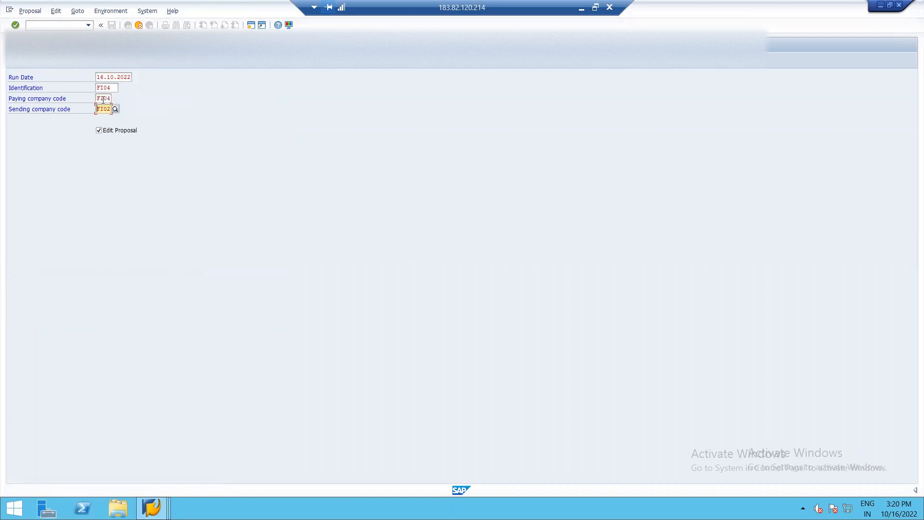
Step: Retry opening the proposal for editing with paying company code FI02, and return to the overview of payment run FI04
{"action": "double_click", "coordinate": [102, 99]}
{"action": "type", "text": "FI02"}
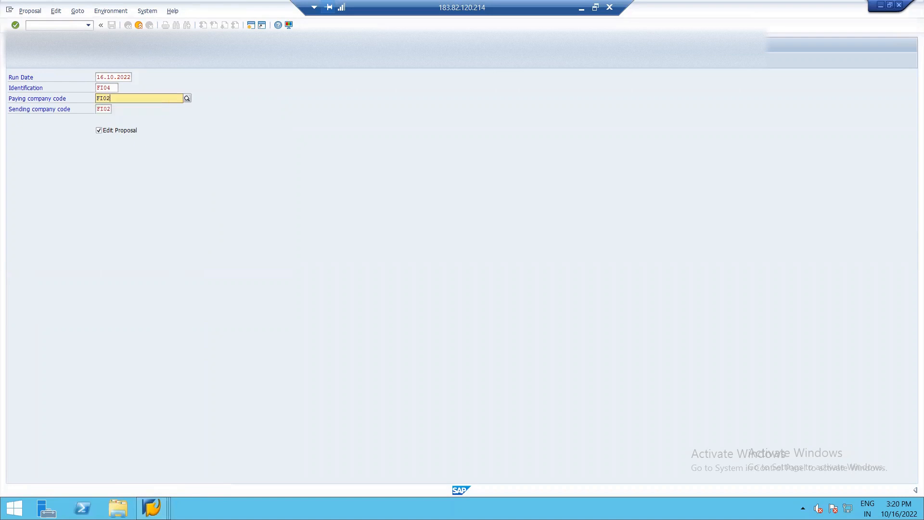
{"action": "key", "text": "Return"}
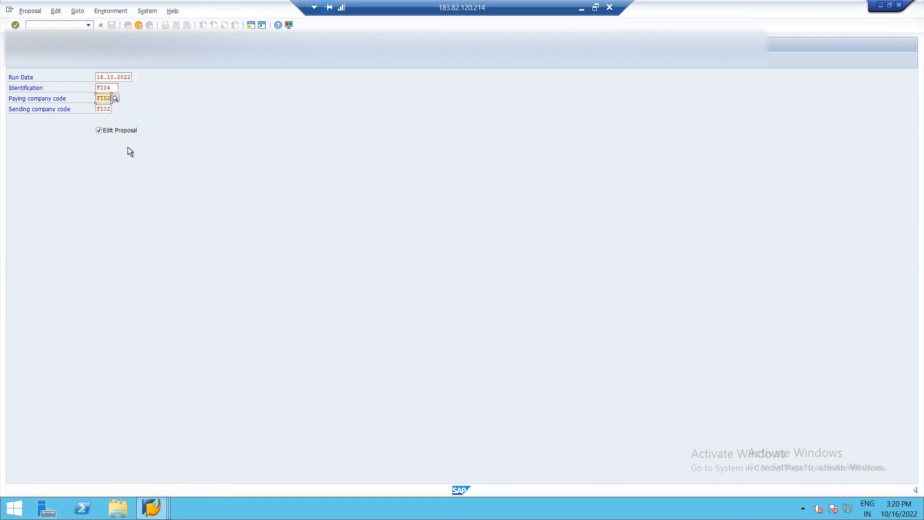
{"action": "left_click", "coordinate": [15, 26]}
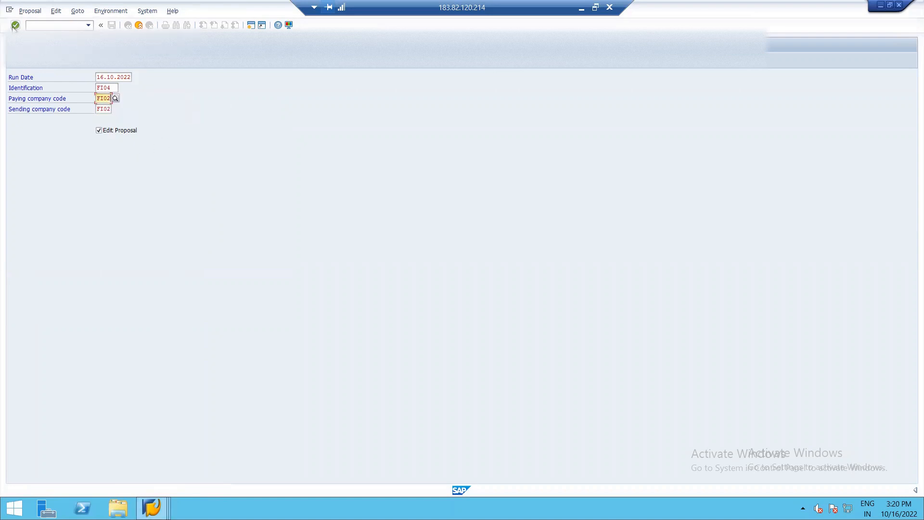
{"action": "left_click", "coordinate": [179, 206]}
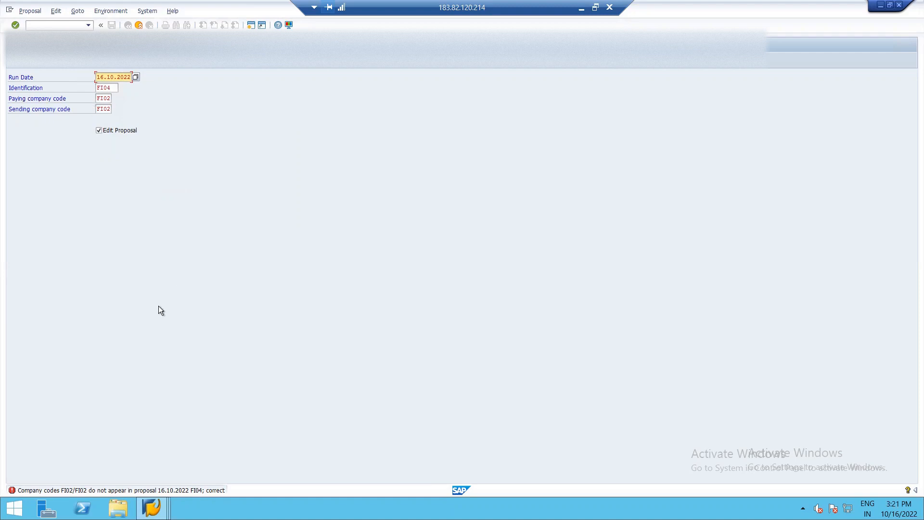
{"action": "left_click", "coordinate": [139, 25]}
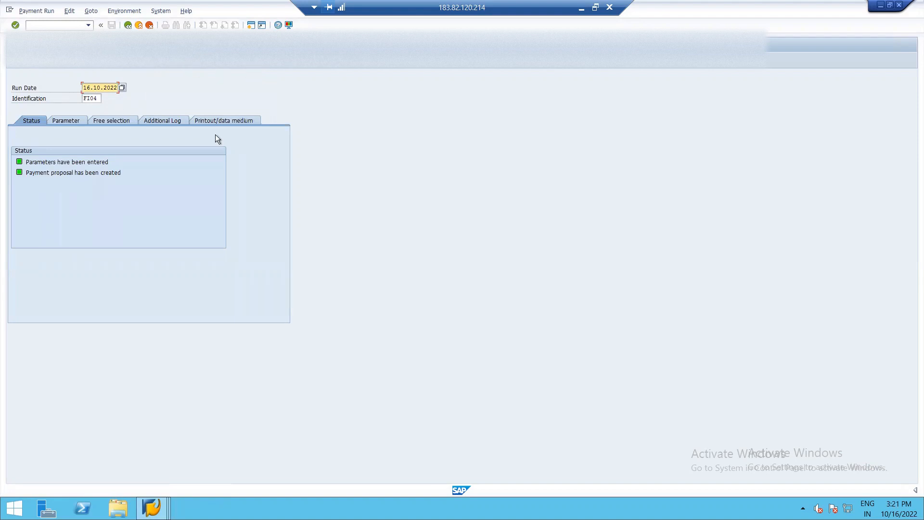
Step: Schedule the payment run for FI04 dated 16.10.2022 with Start Immediately
{"action": "left_click", "coordinate": [66, 68]}
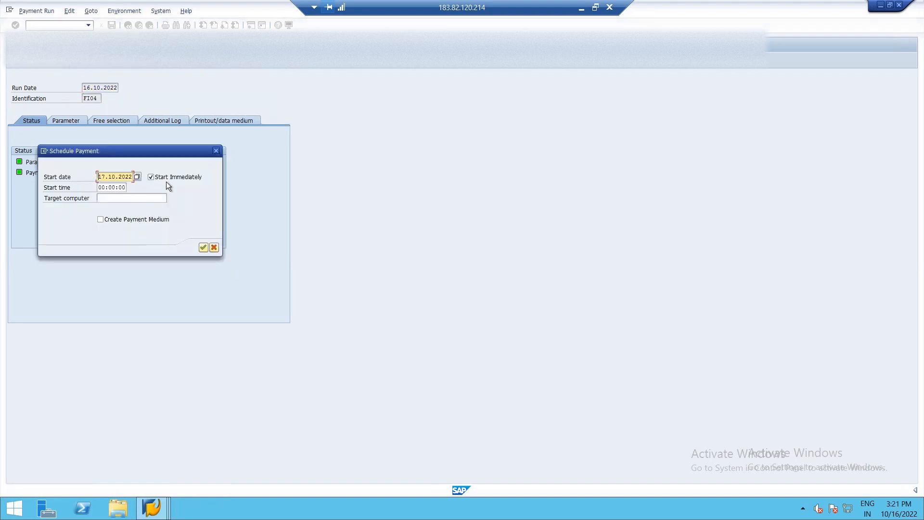
{"action": "left_click", "coordinate": [100, 219]}
{"action": "left_click", "coordinate": [202, 248]}
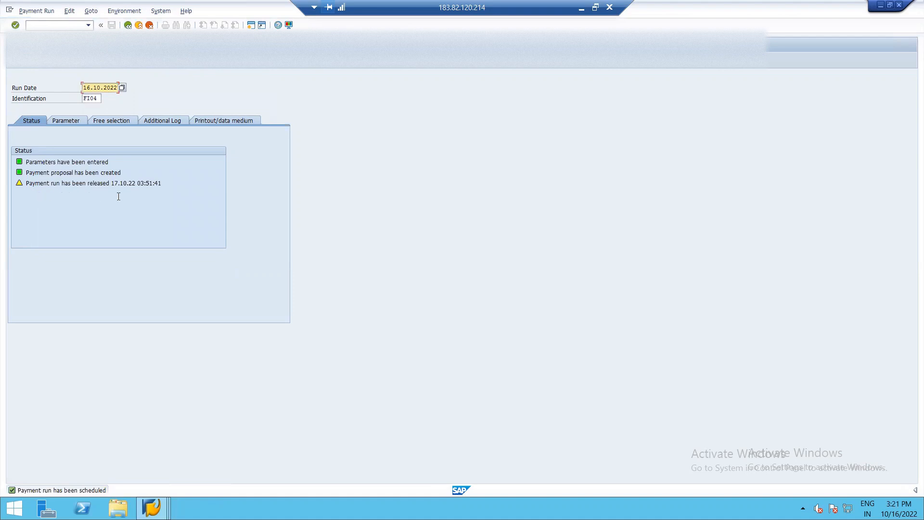
Step: Refresh the status of run FI04 to follow the progress of the scheduled payment run
{"action": "left_click", "coordinate": [21, 60]}
{"action": "left_click", "coordinate": [21, 60]}
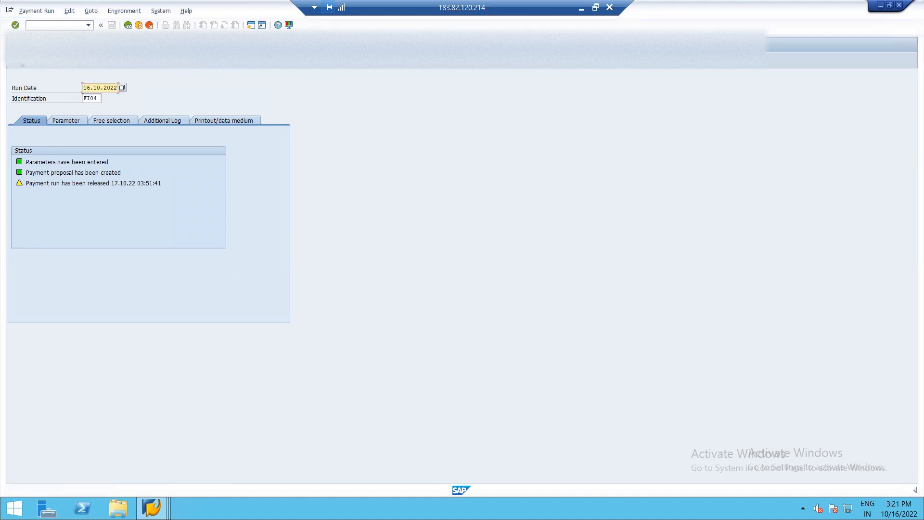
{"action": "left_click", "coordinate": [15, 61]}
{"action": "left_click", "coordinate": [14, 64]}
{"action": "left_click", "coordinate": [15, 66]}
{"action": "left_click", "coordinate": [21, 67]}
{"action": "left_click", "coordinate": [21, 66]}
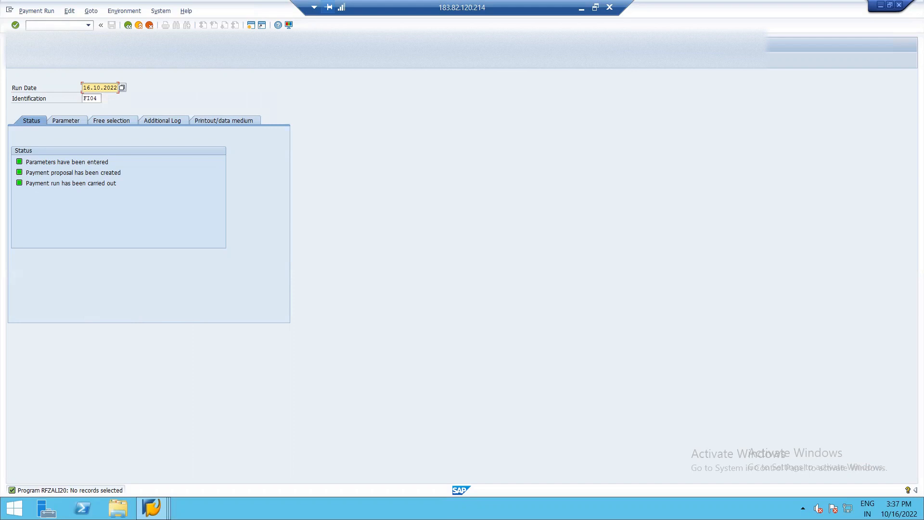
{"action": "left_click", "coordinate": [74, 14]}
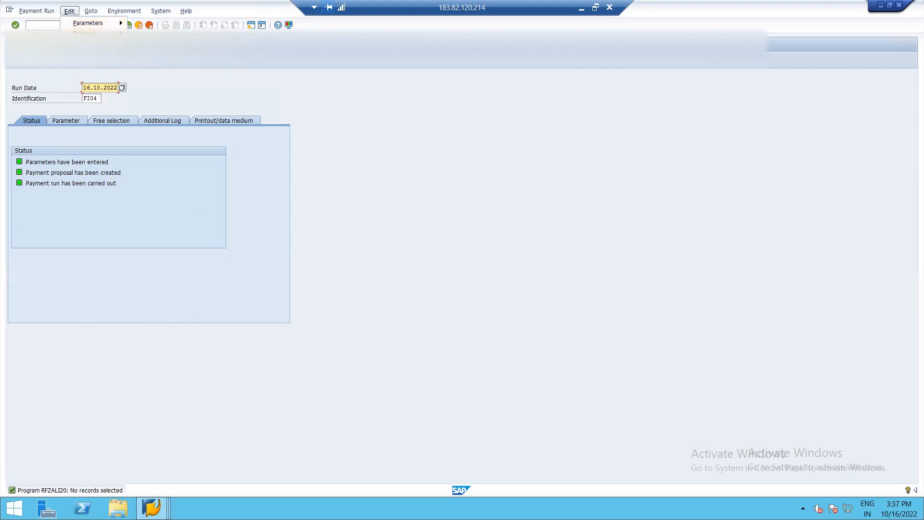
{"action": "mouse_move", "coordinate": [89, 44]}
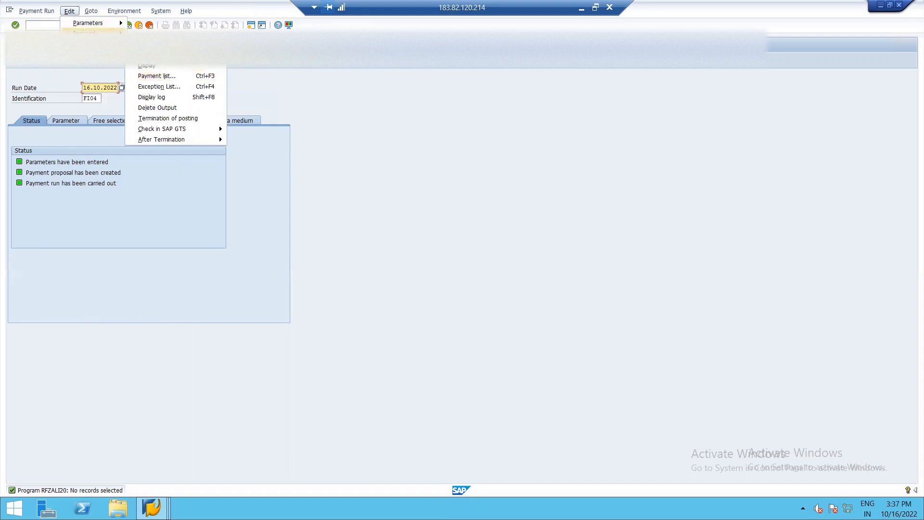
{"action": "left_click", "coordinate": [313, 139]}
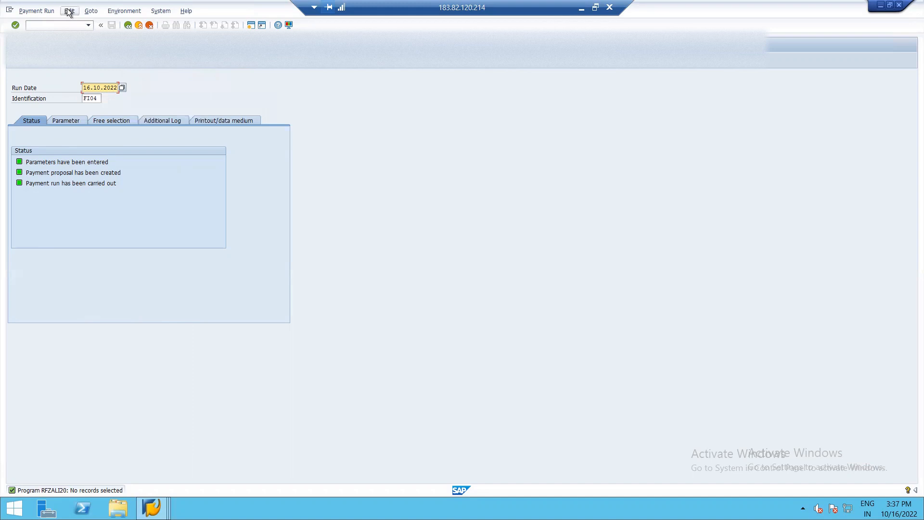
{"action": "left_click", "coordinate": [38, 11]}
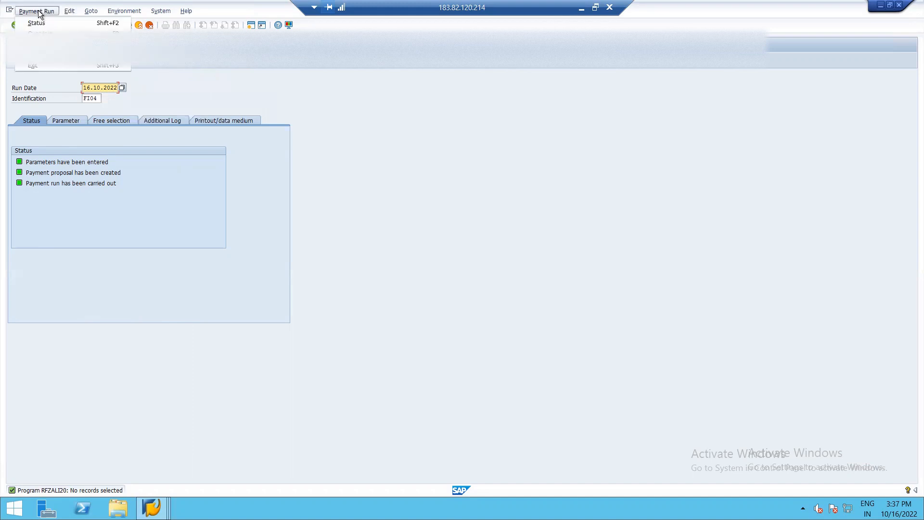
{"action": "left_click", "coordinate": [70, 11]}
{"action": "mouse_move", "coordinate": [119, 19]}
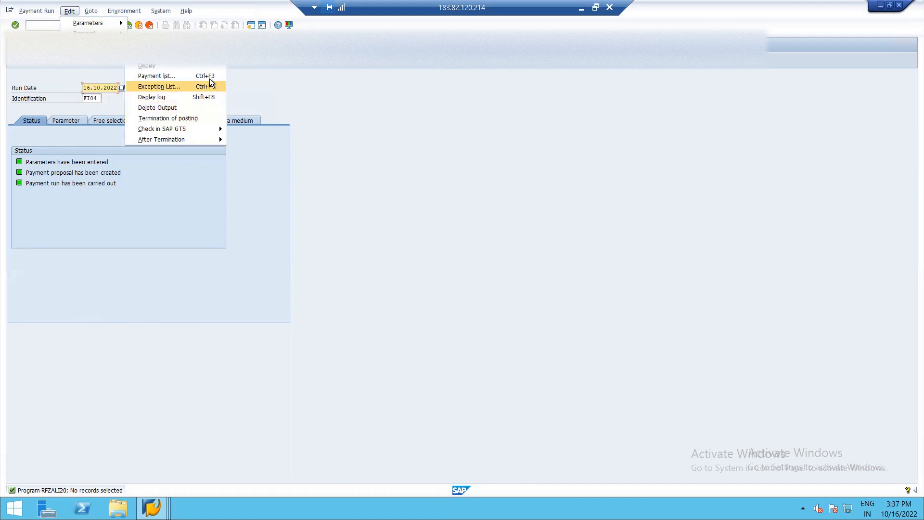
{"action": "left_click", "coordinate": [345, 156]}
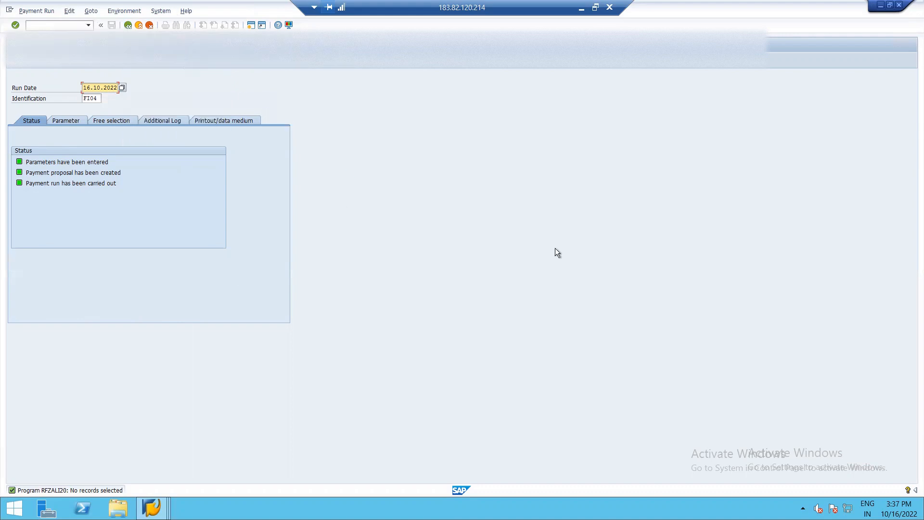